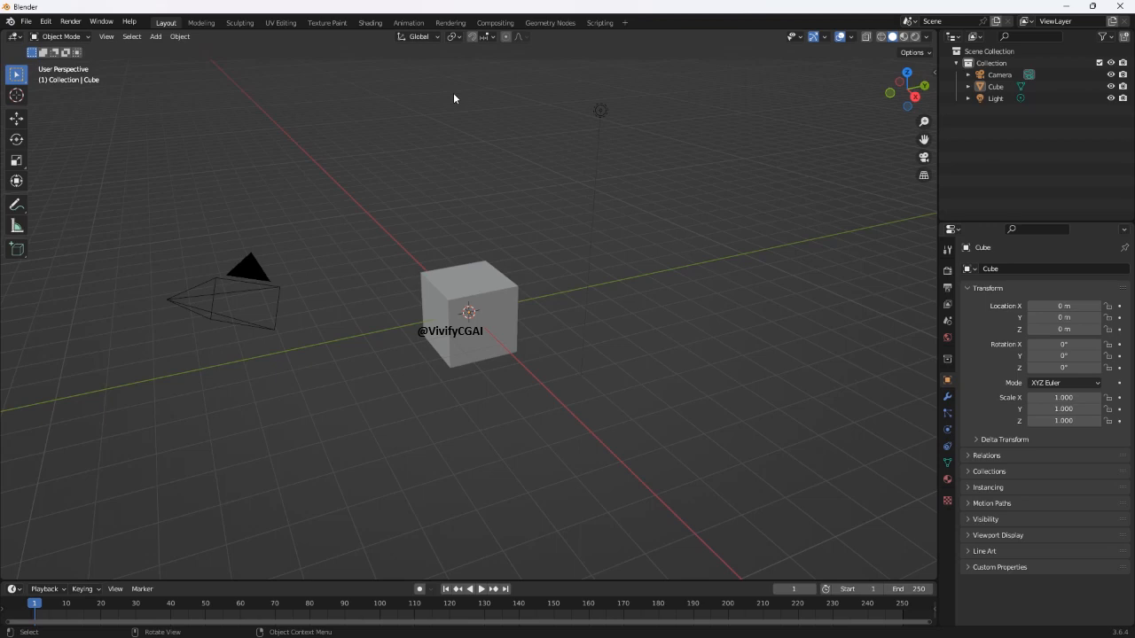
Delete the default cube from the scene.
left_click_drag(380, 263, 541, 374)
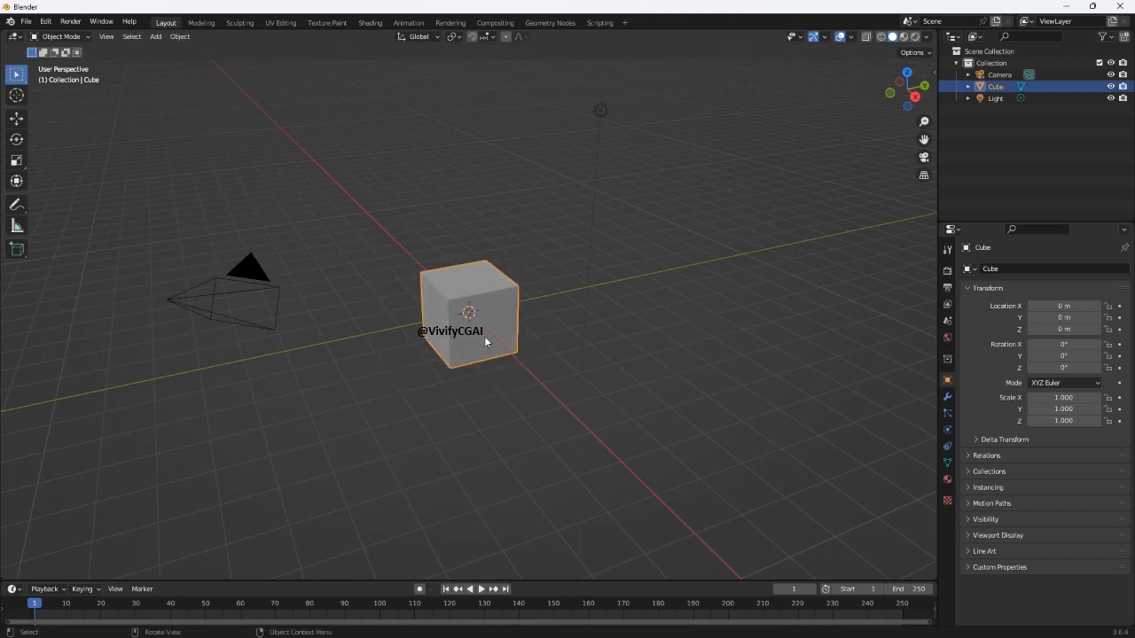
right_click(484, 336)
left_click(440, 549)
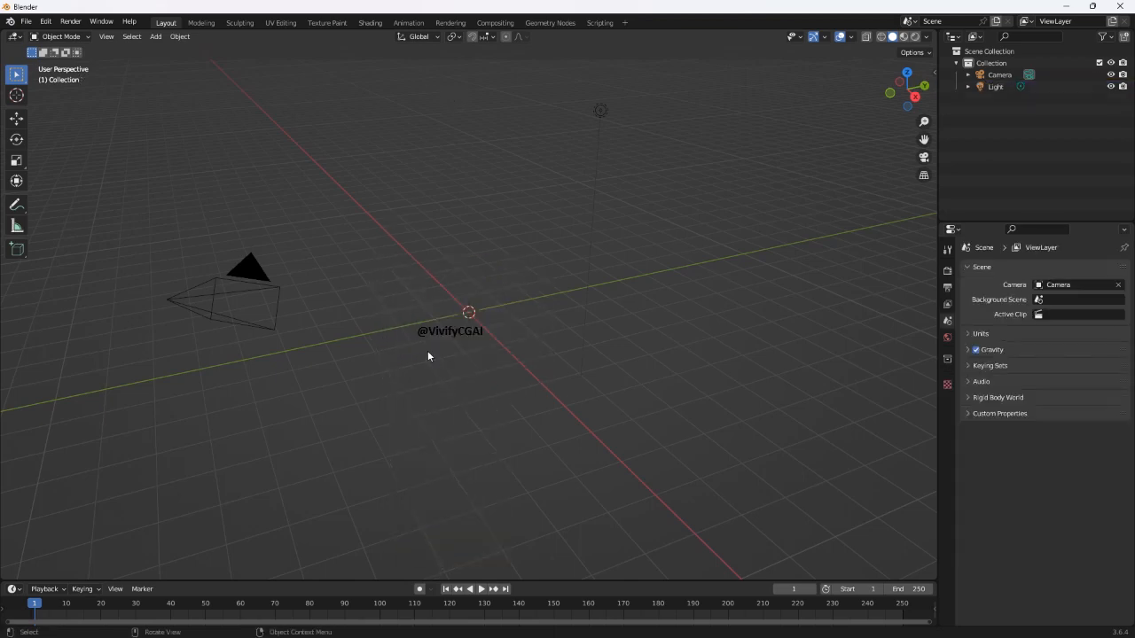
Add a mesh circle at the world origin and set its vertex count to 9.
mouse_move(439, 353)
middle_mouse_down()
mouse_move(436, 316)
mouse_move(440, 340)
middle_mouse_up()
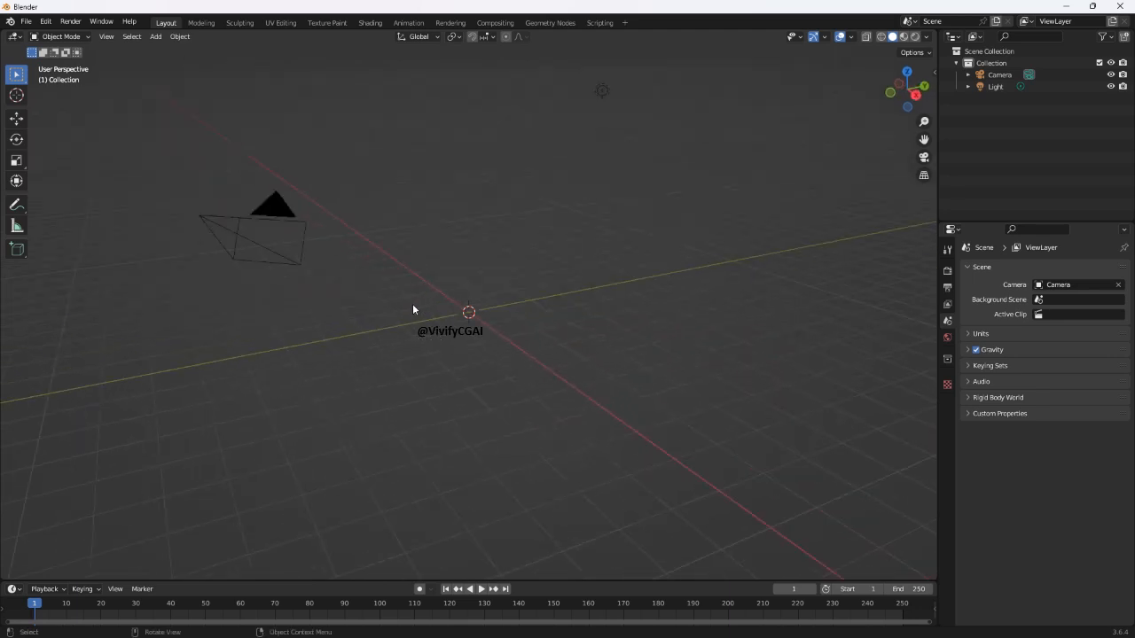
key("shift+a")
mouse_move(416, 304)
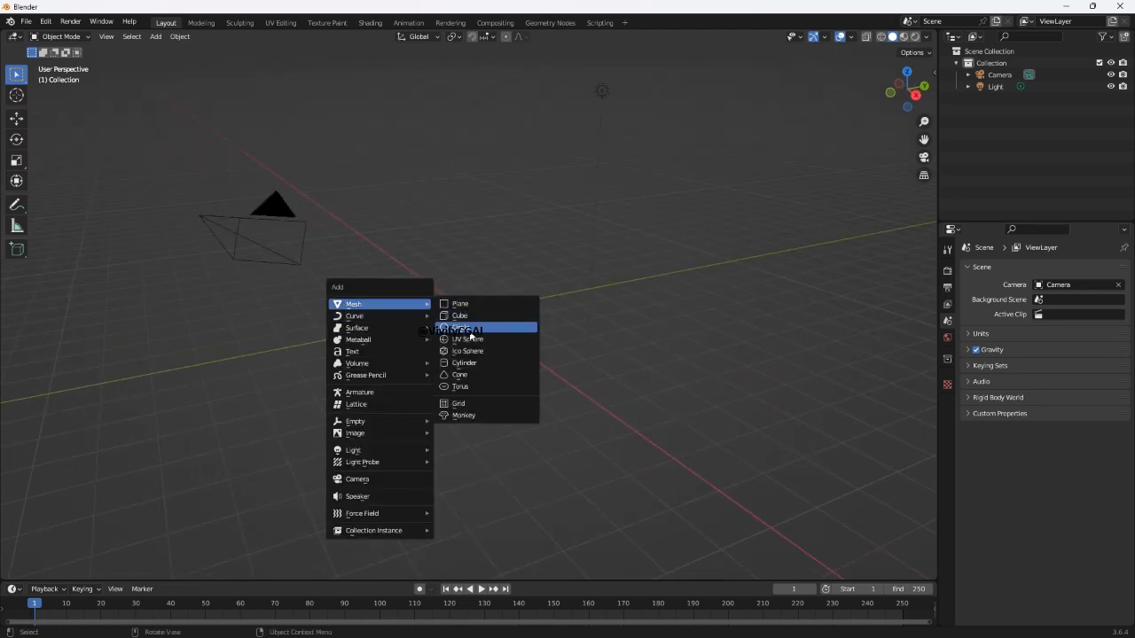
left_click(469, 337)
scroll(459, 346, "up", 4)
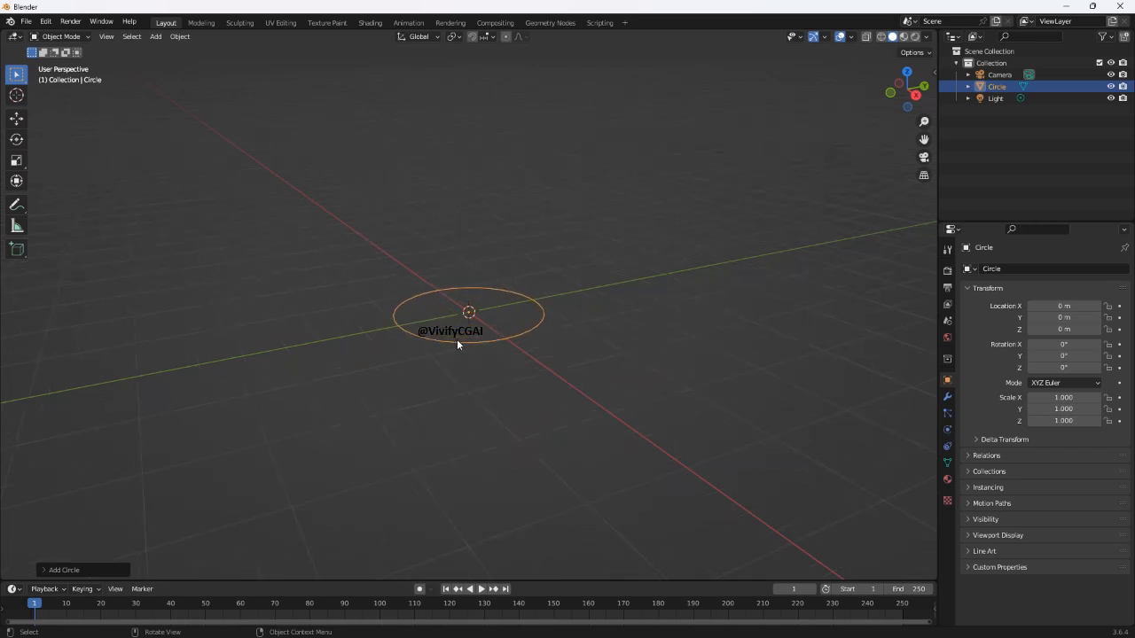
scroll(458, 343, "up", 1)
left_click(53, 570)
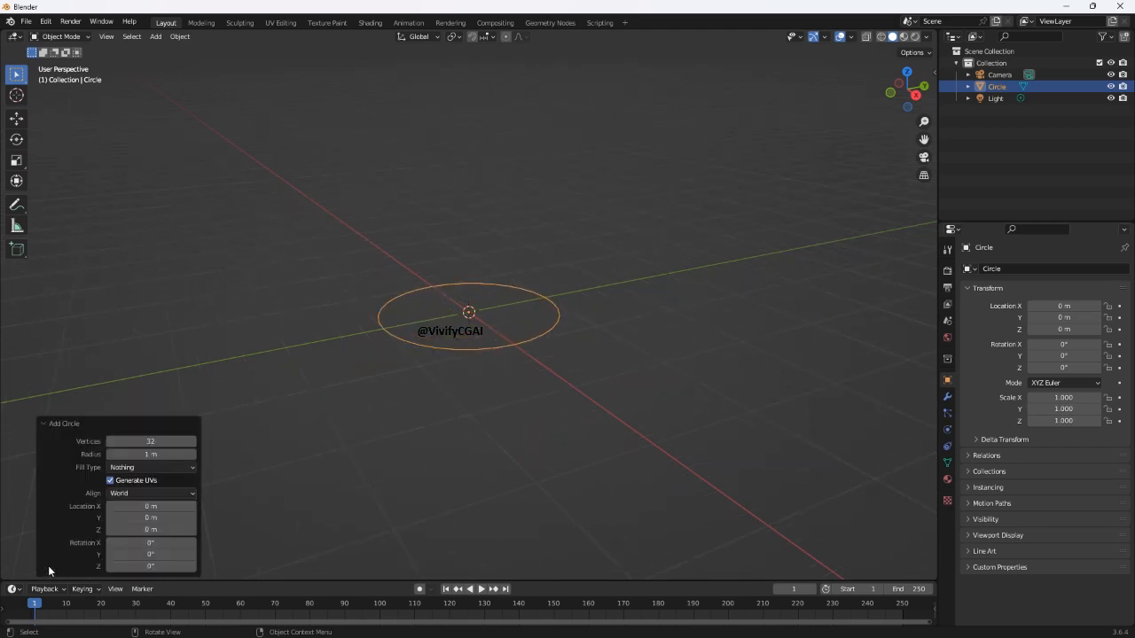
left_click(111, 443)
left_click(111, 442)
left_click(110, 443)
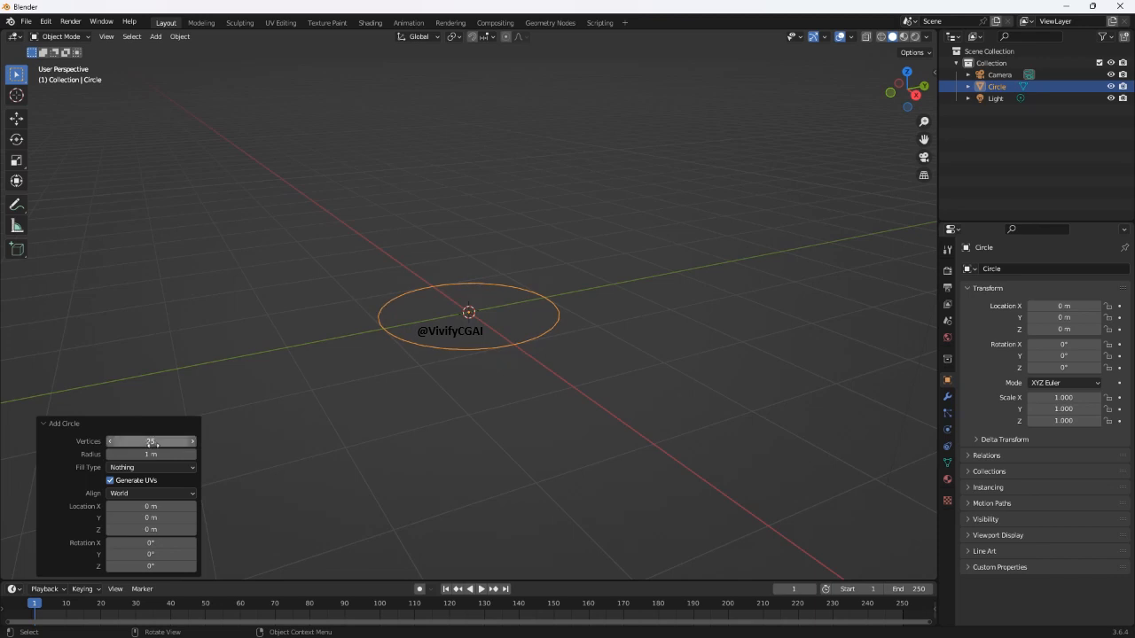
left_click_drag(148, 441, 707, 289)
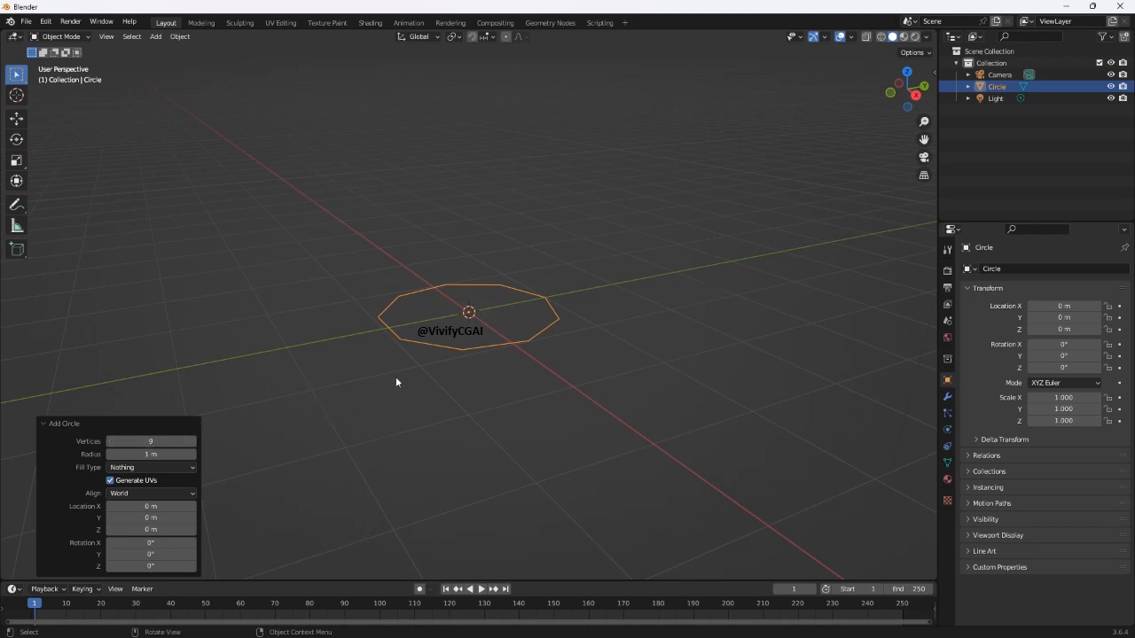
Scale the nine-sided circle down to about 0.4 of its size.
middle_click_drag(410, 352, 387, 352)
key("g")
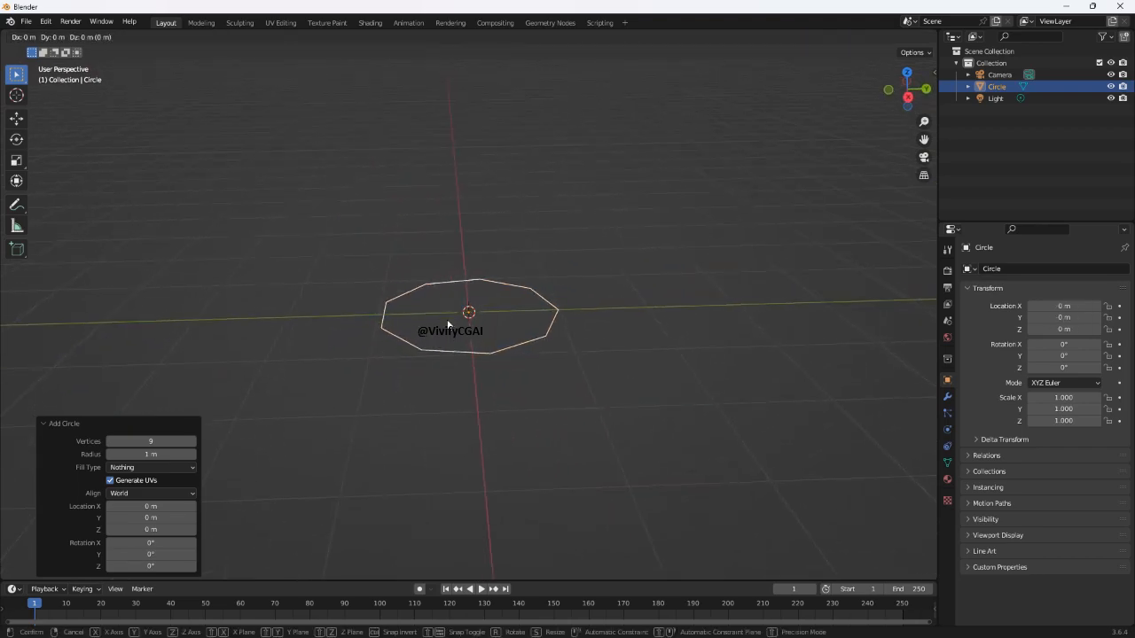
left_click(448, 327)
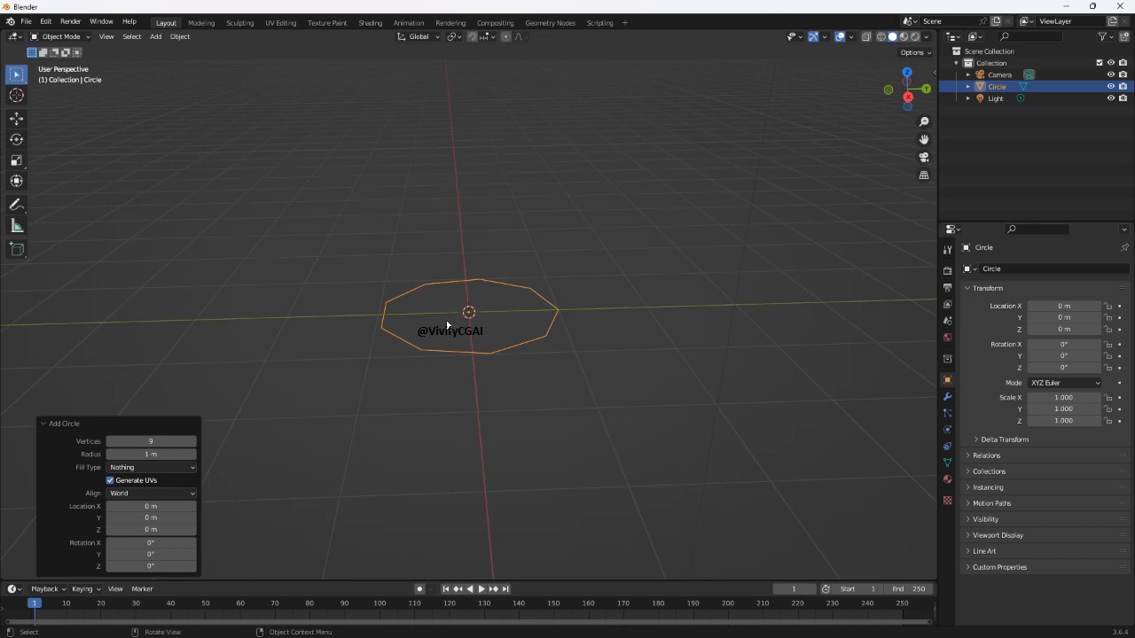
key("s")
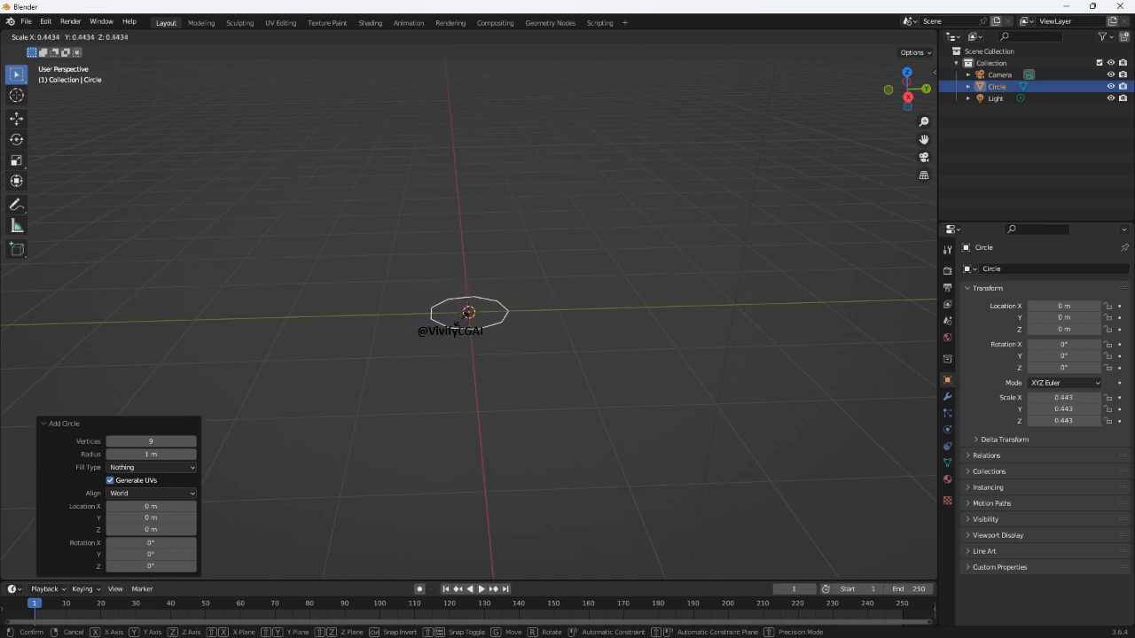
left_click(473, 345)
In Edit Mode, extrude the circle upward along Z by about 2.69 m into a hollow column.
middle_click_drag(474, 345, 446, 456)
key("Tab")
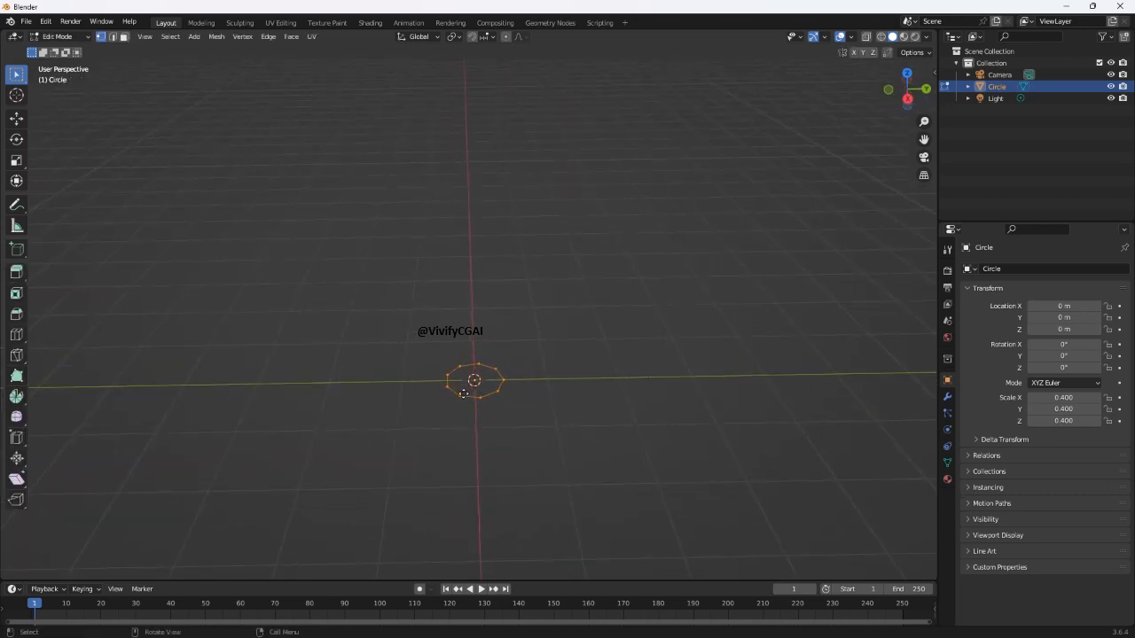
key("g")
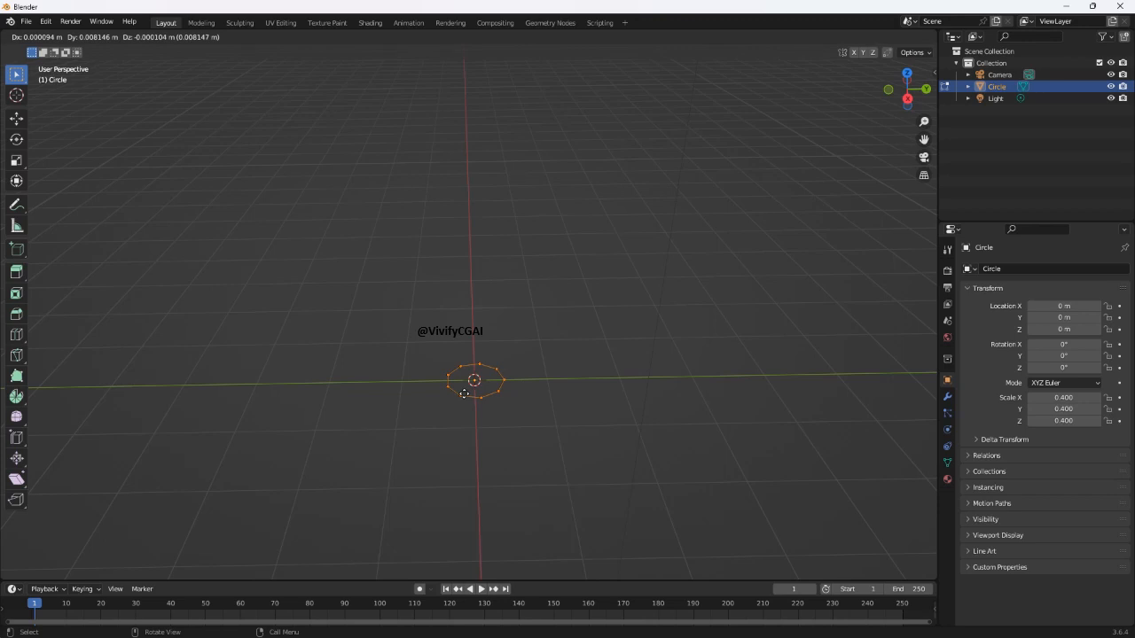
key("z")
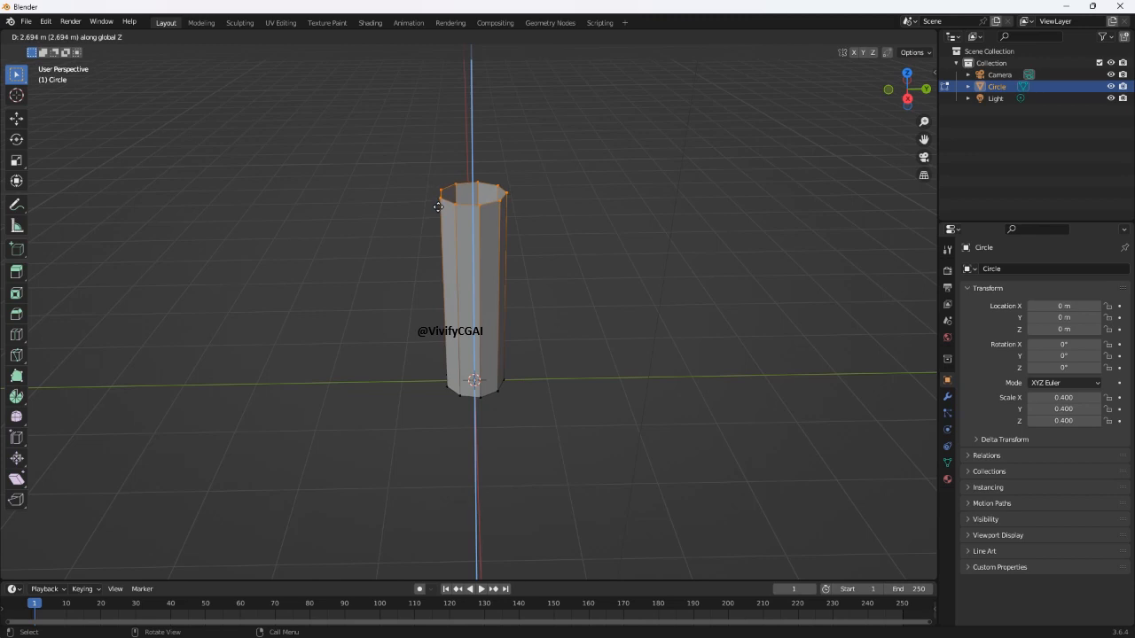
left_click(438, 207)
Clear the selection and select the edge loop around the column's open upper end.
mouse_move(406, 296)
middle_mouse_down()
mouse_move(441, 396)
mouse_move(431, 287)
mouse_move(406, 285)
middle_mouse_up()
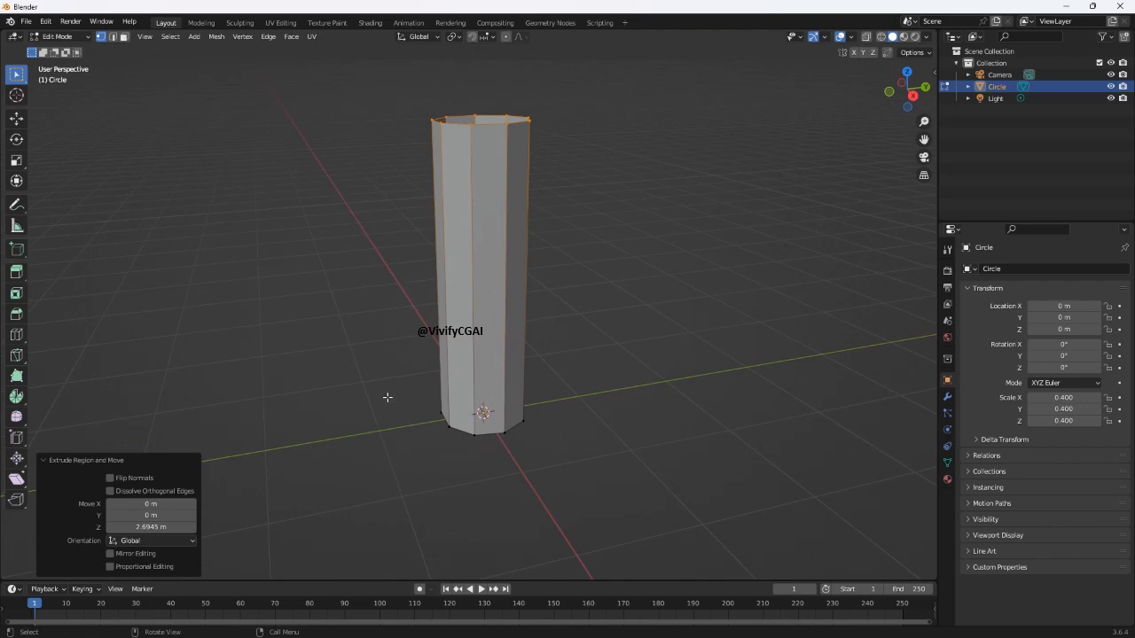
scroll(390, 377, "up", 1)
scroll(390, 377, "down", 2)
middle_click_drag(387, 375, 448, 272)
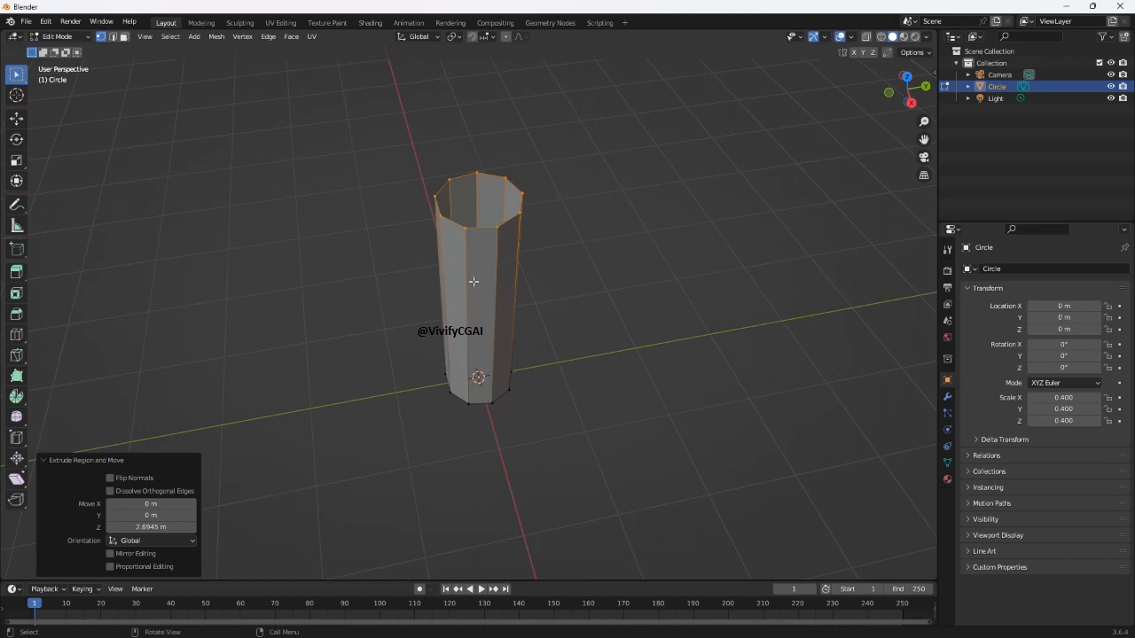
left_click(479, 228, "alt")
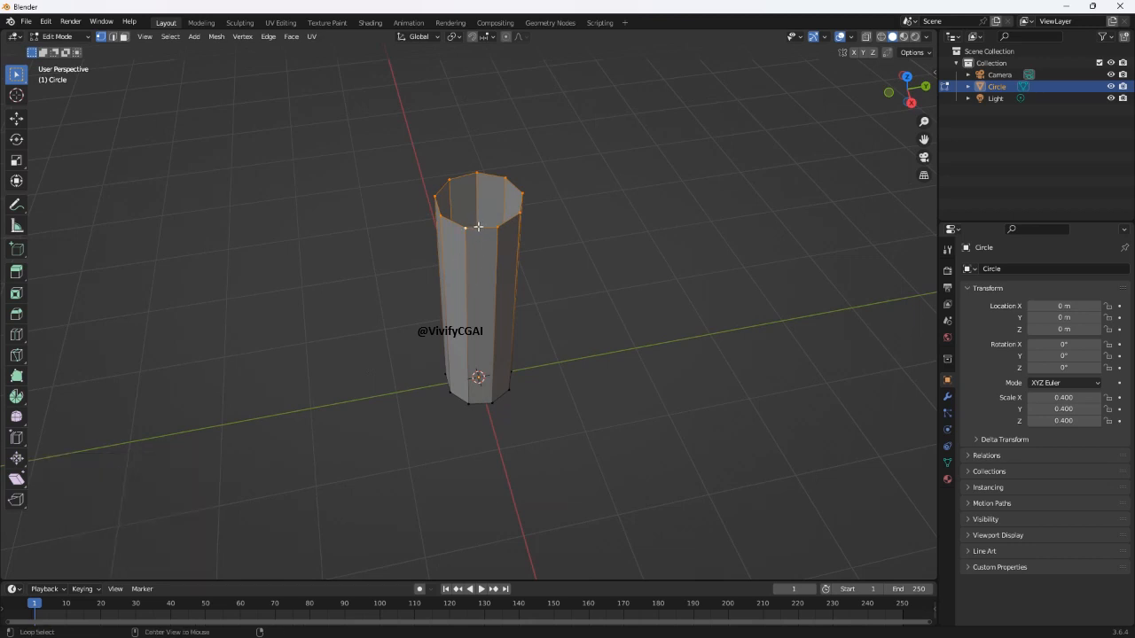
key("alt+a")
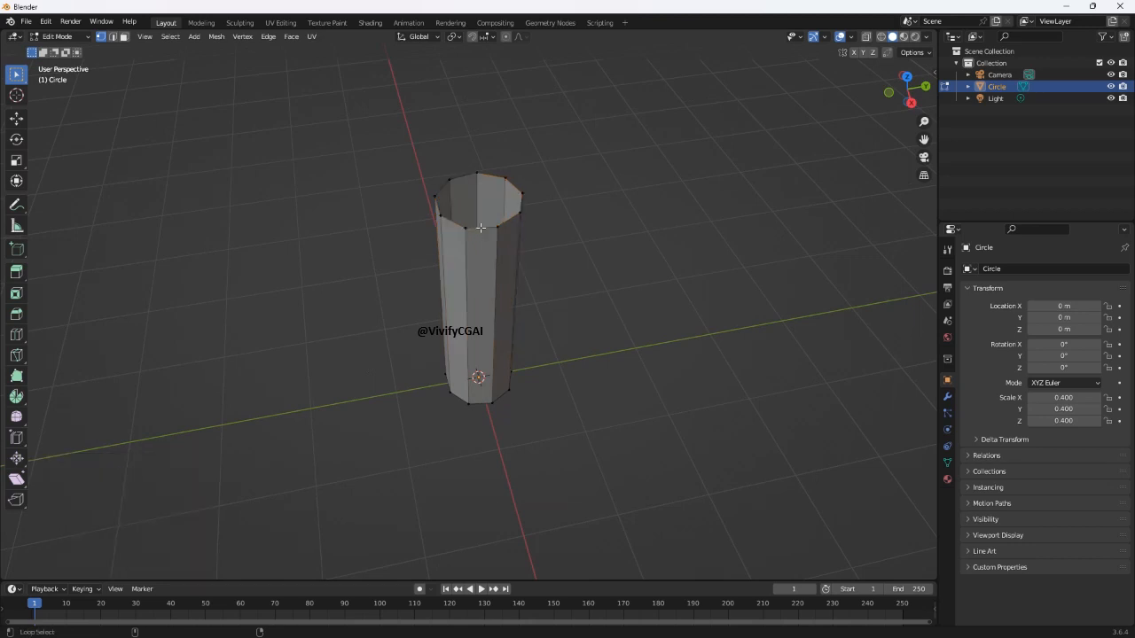
left_click(480, 227, "alt")
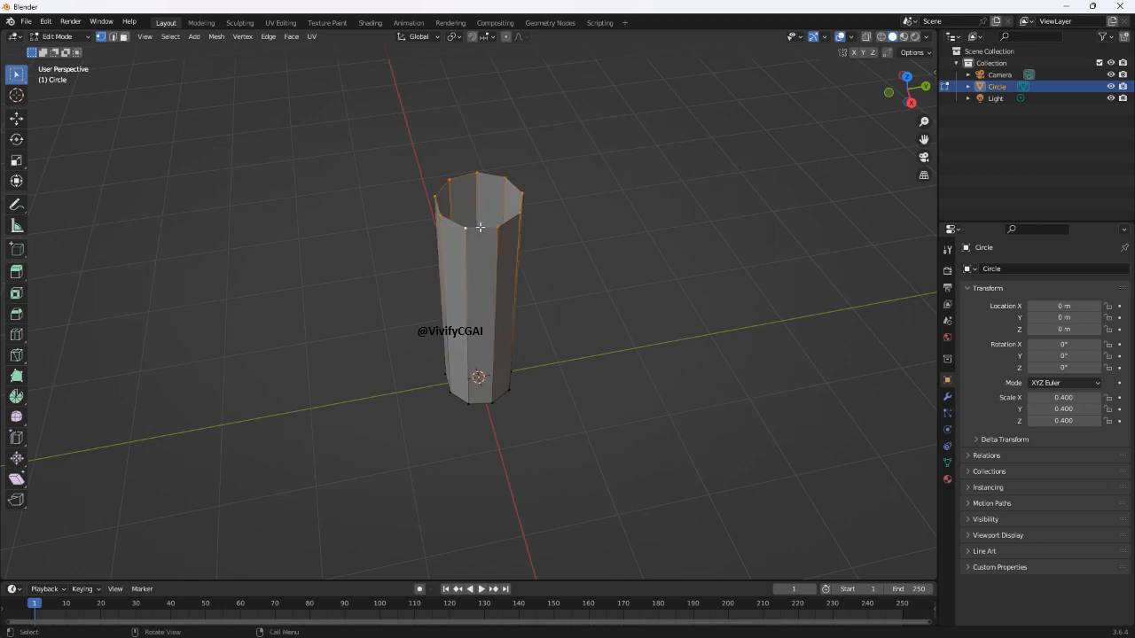
Try an edge slide with a factor of about 0.04 and a short upward extrusion on the column's upper edge loop.
key("g")
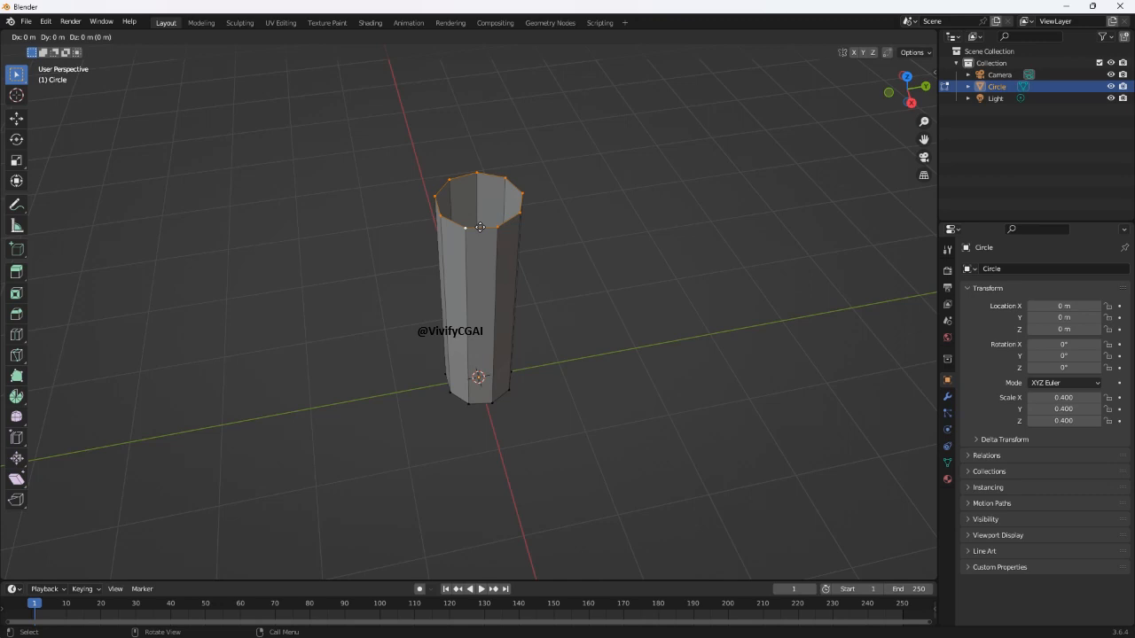
key("g")
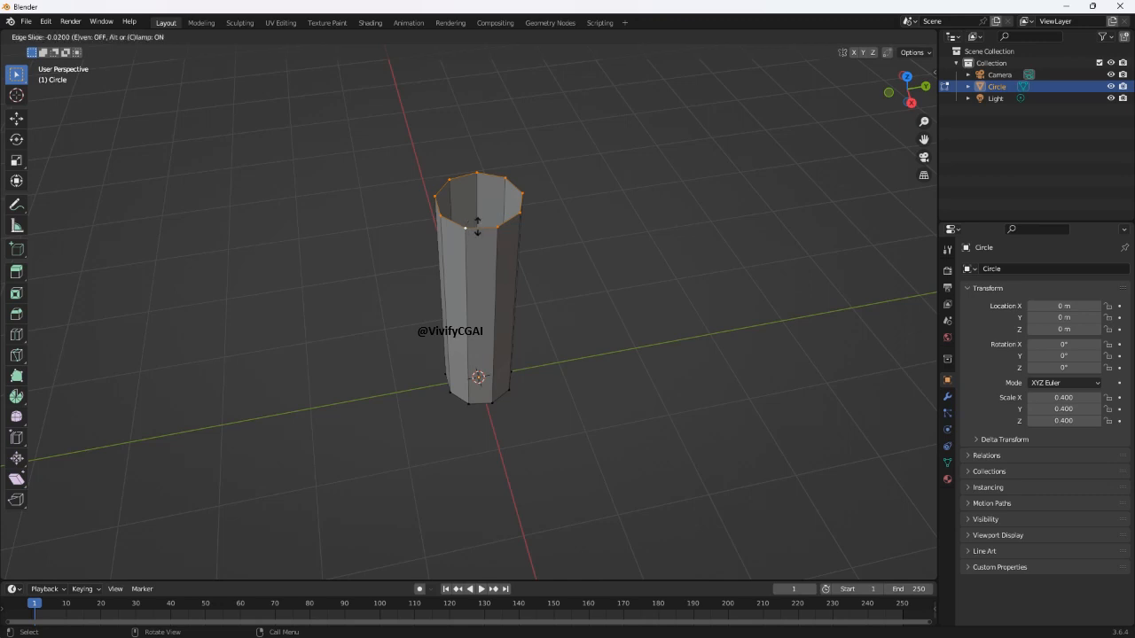
left_click(478, 227)
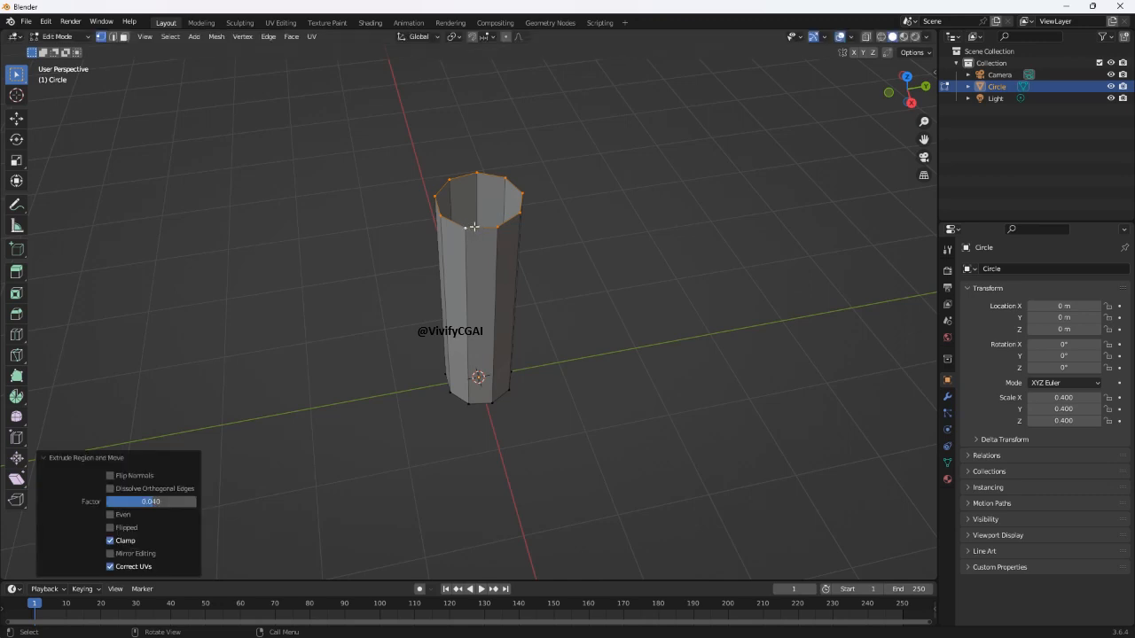
key("e")
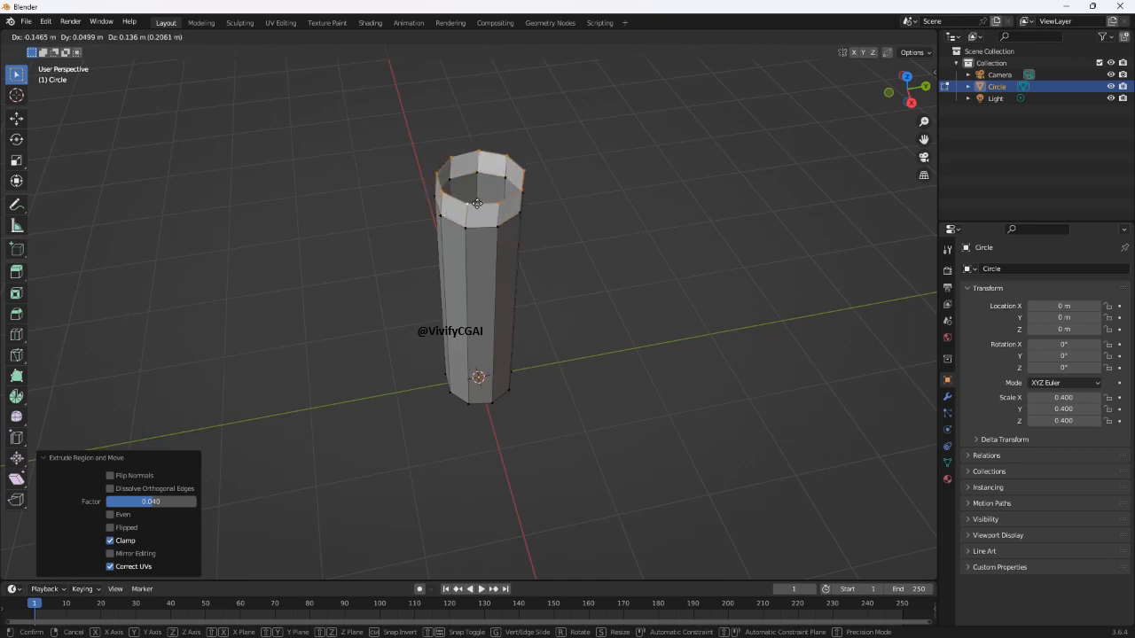
right_click(477, 205)
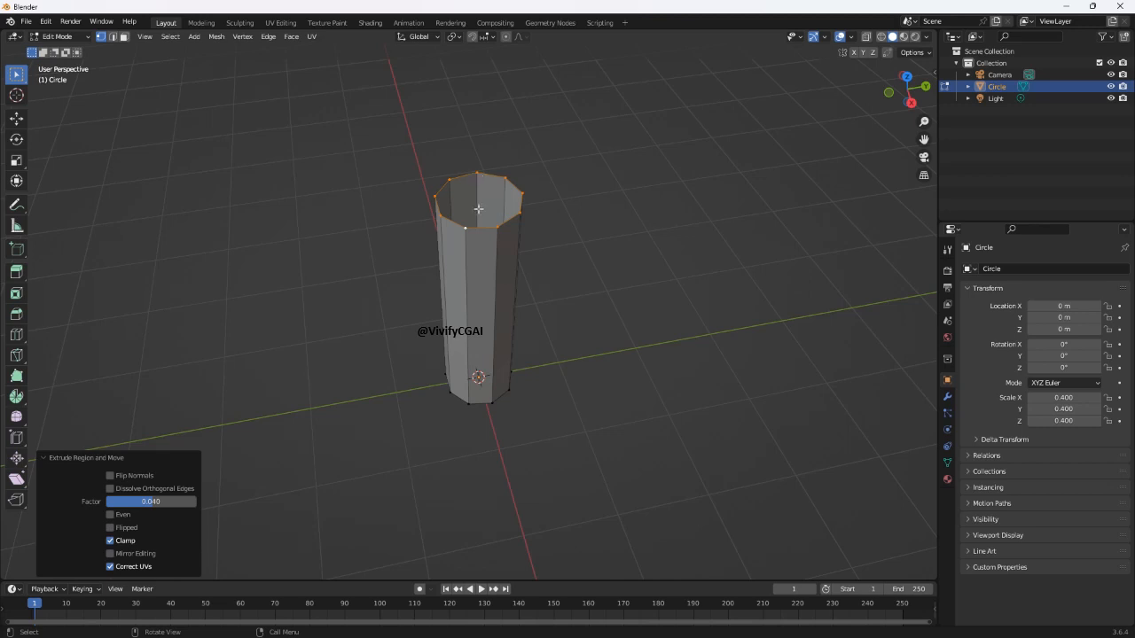
In front view, extrude the column's upper loop outward at a scale of about 1.43 and raise it about 0.3 m.
key("KP_1")
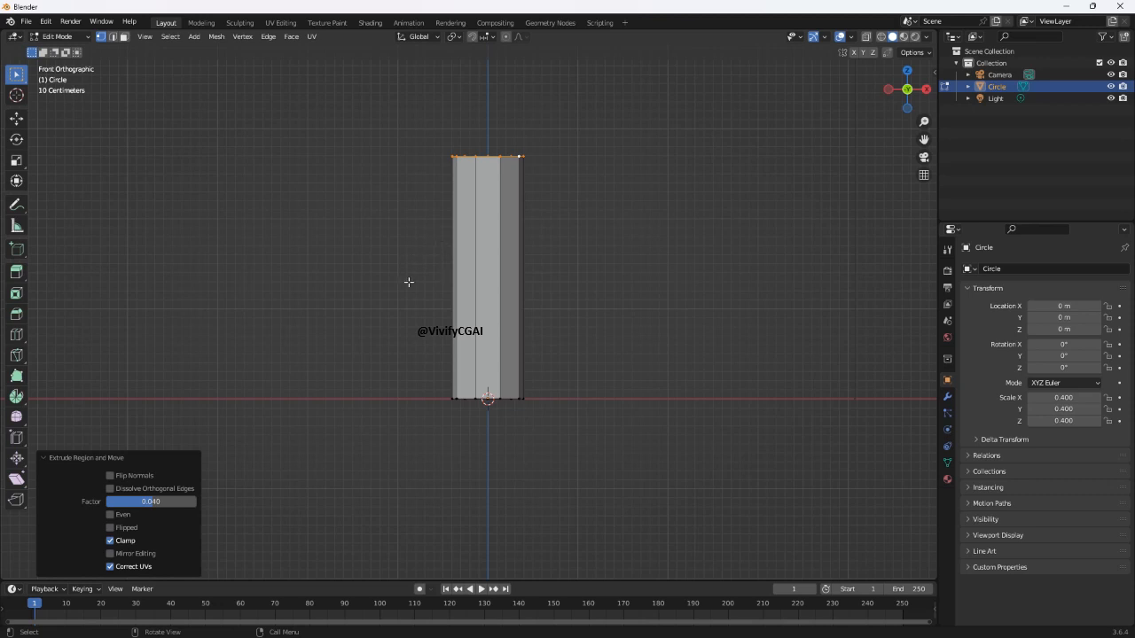
middle_click_drag(408, 284, 402, 362, "shift")
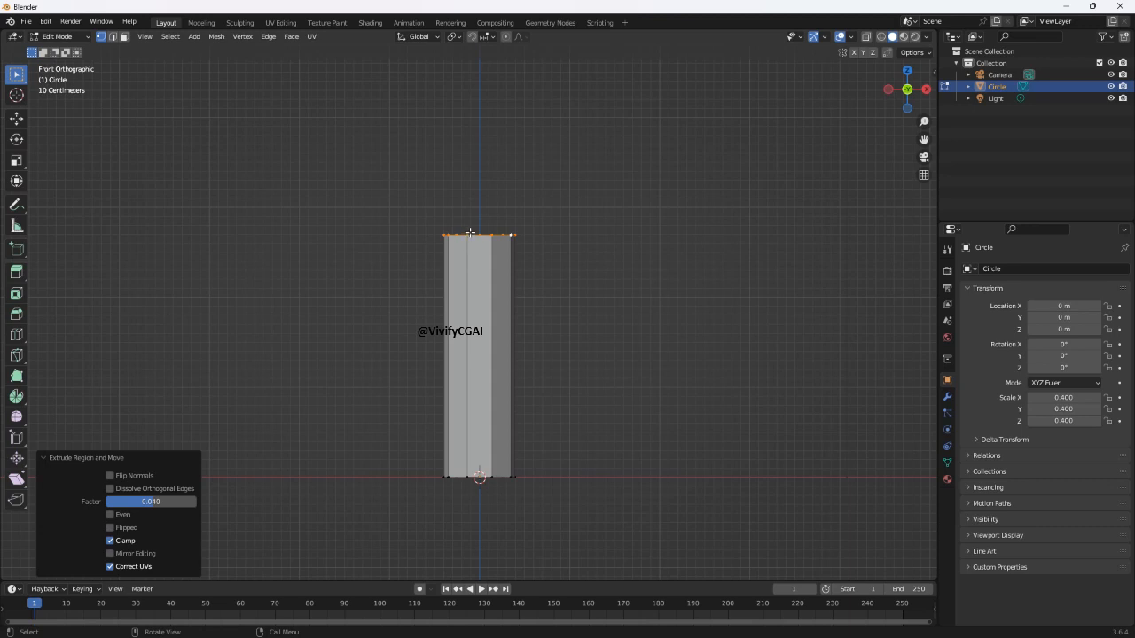
key("g")
key("s")
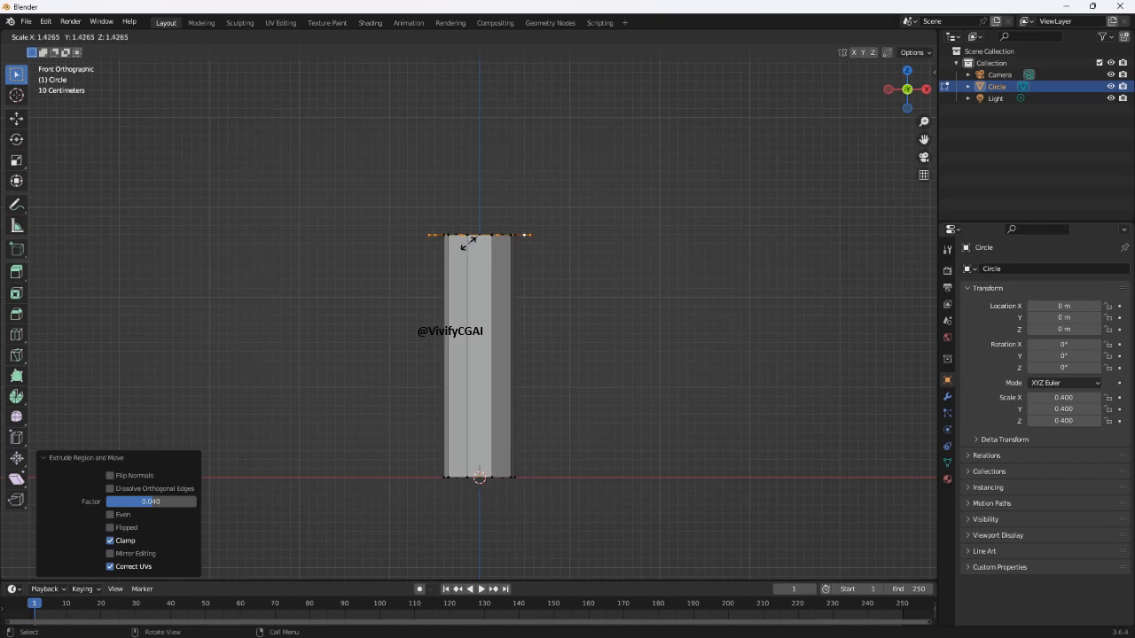
left_click(468, 243)
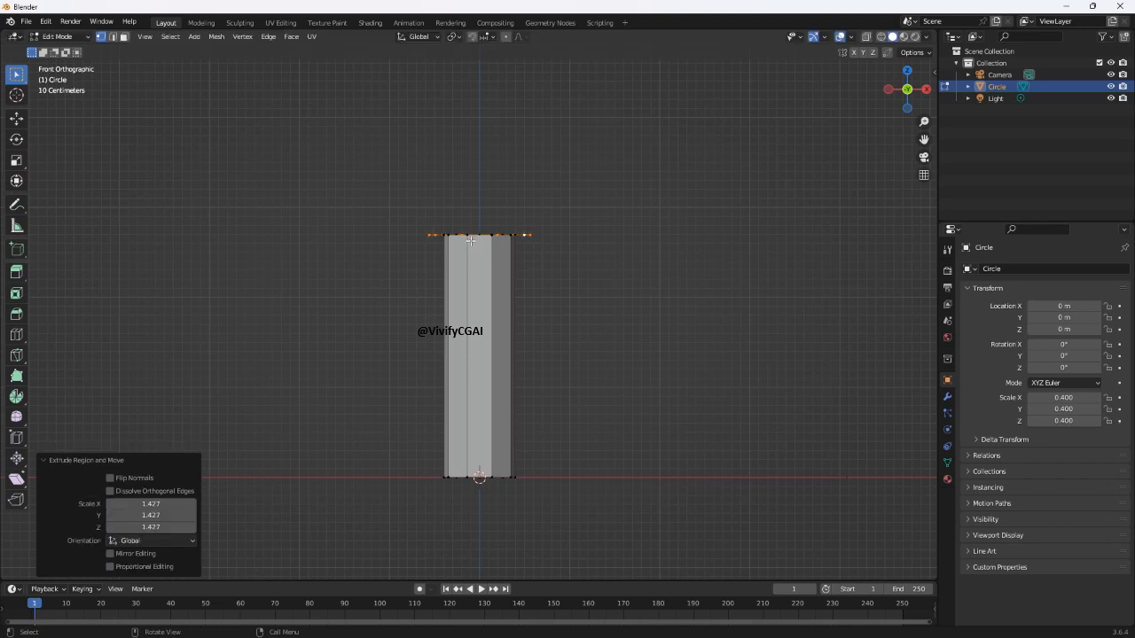
key("g")
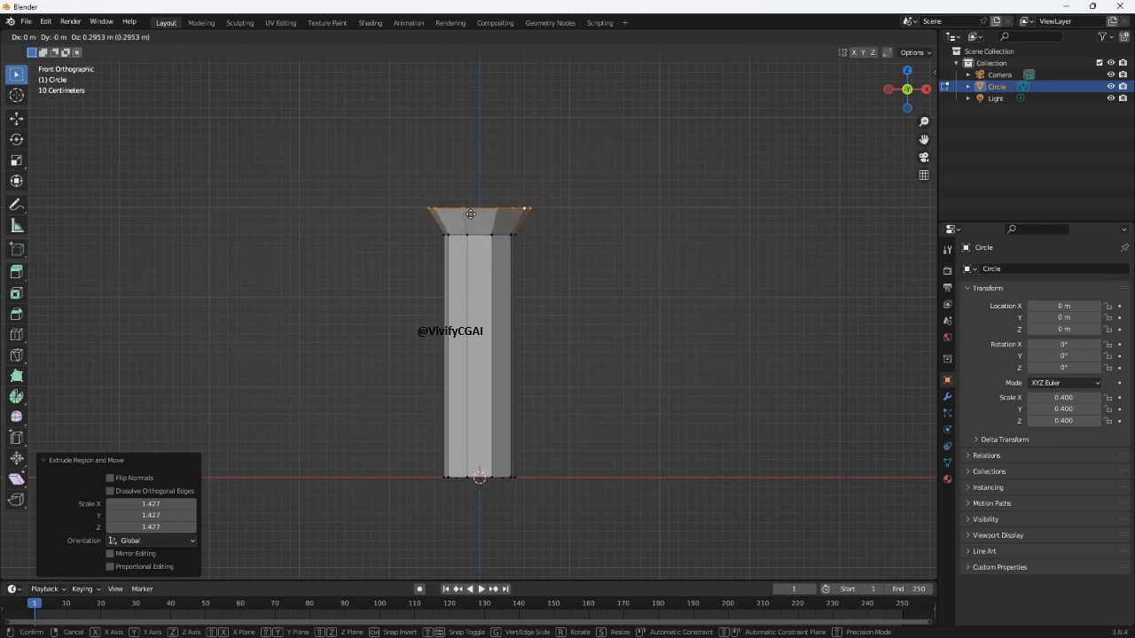
left_click(471, 215)
Extrude the flared rim at a scale of about 1.39, raise it about 0.33 m, and widen it by about 1.035.
key("g")
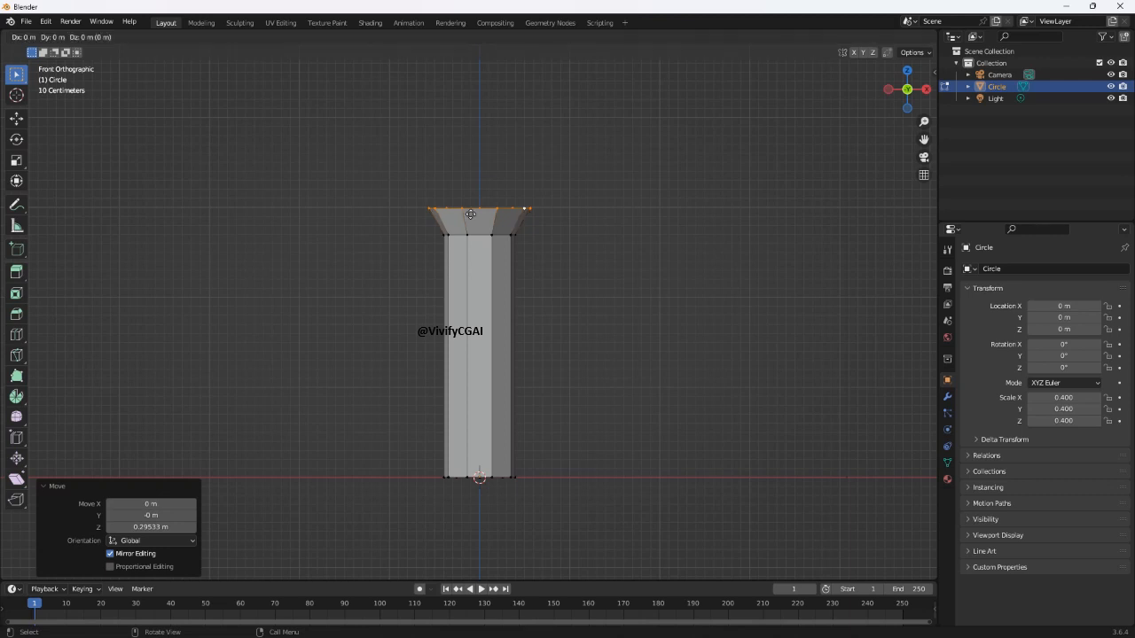
key("s")
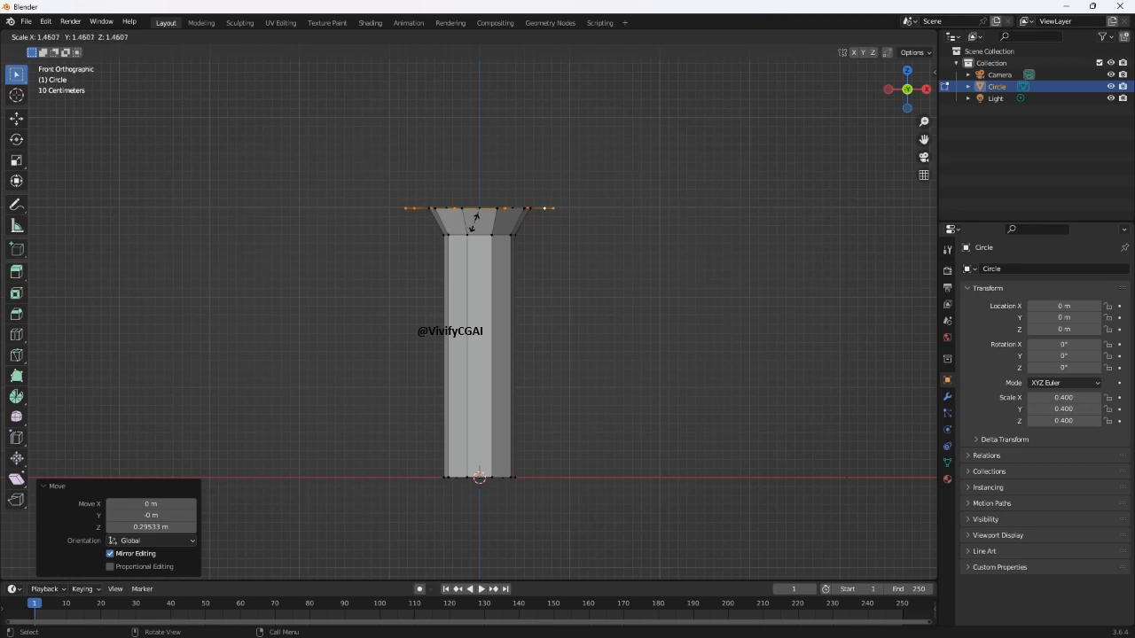
left_click(471, 218)
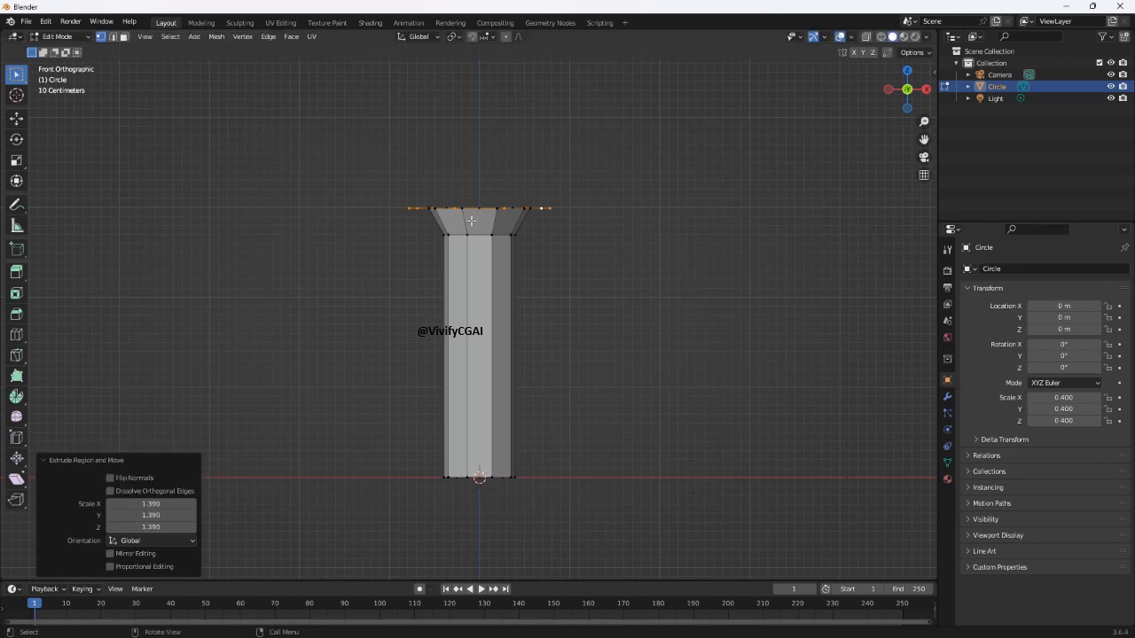
key("e")
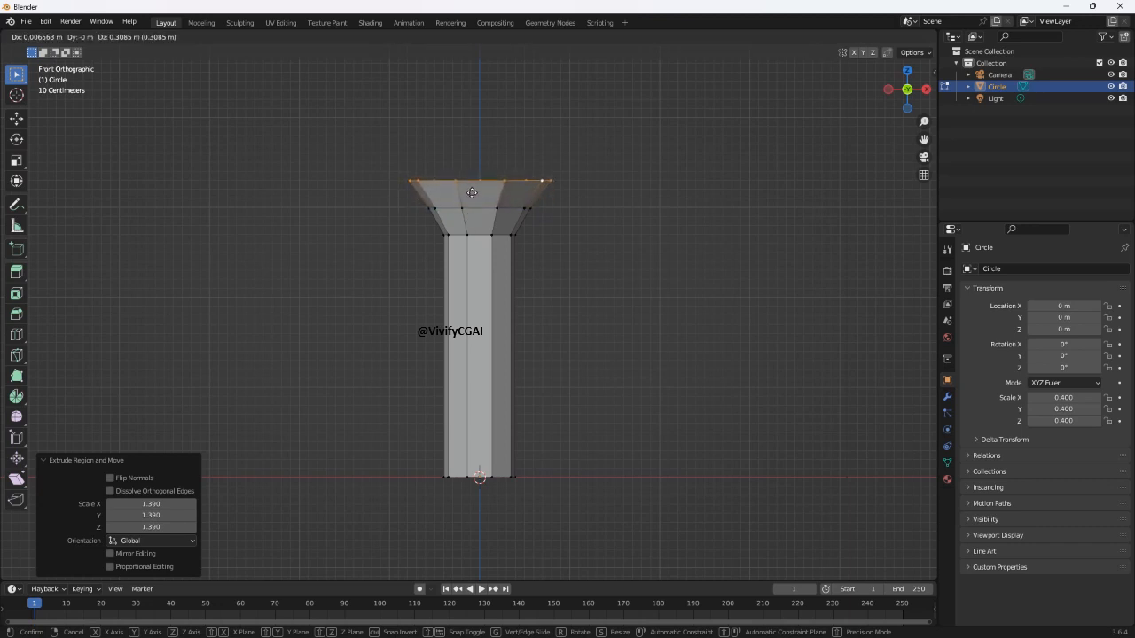
left_click(472, 190)
key("s")
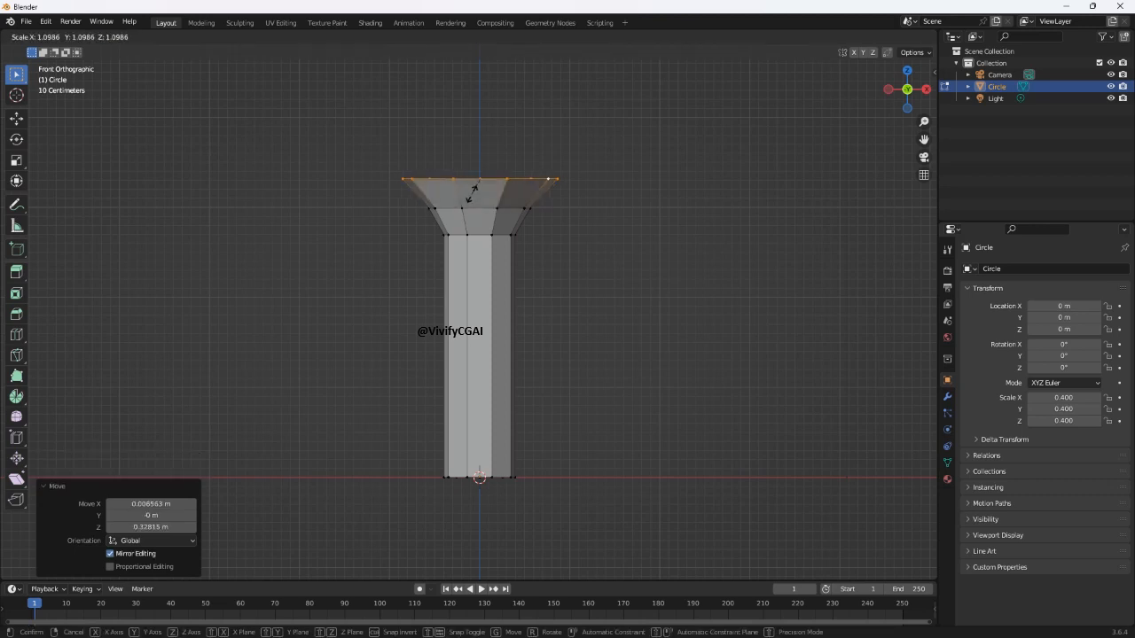
left_click(472, 191)
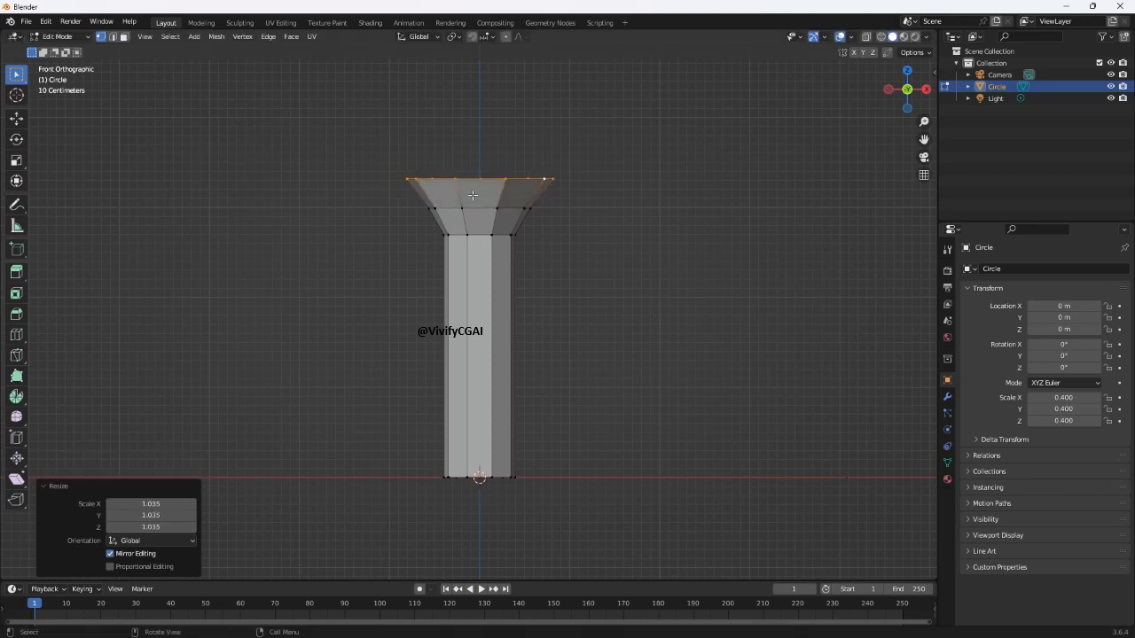
Extrude the column's upper rim outward at a scale of about 1.29 and raise the new loop about 0.37 m.
key("s")
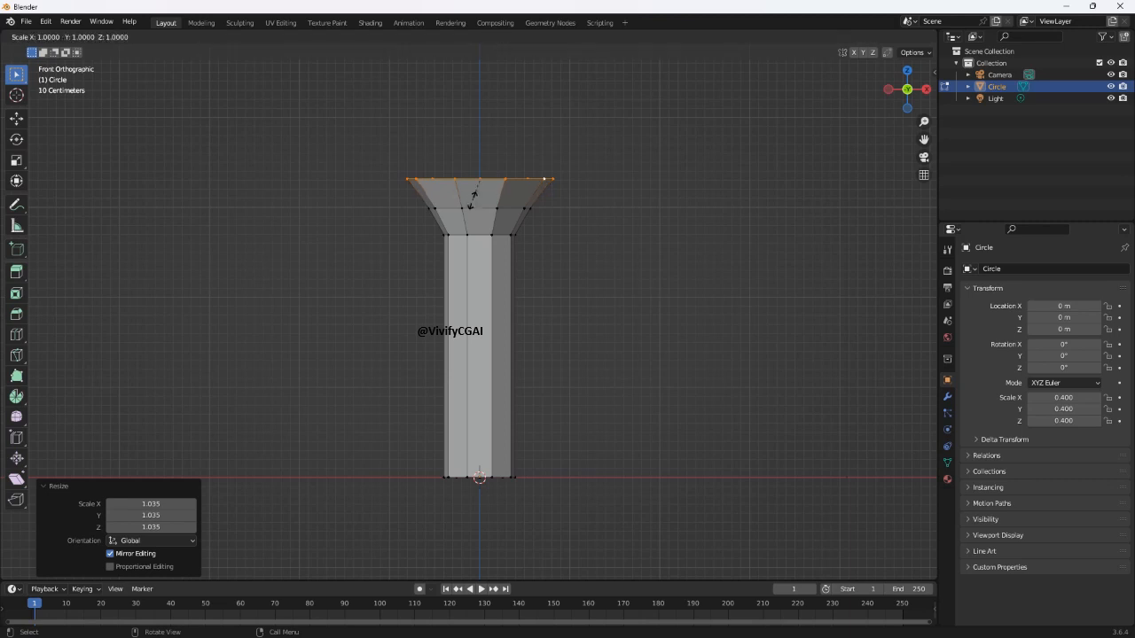
left_click(472, 207)
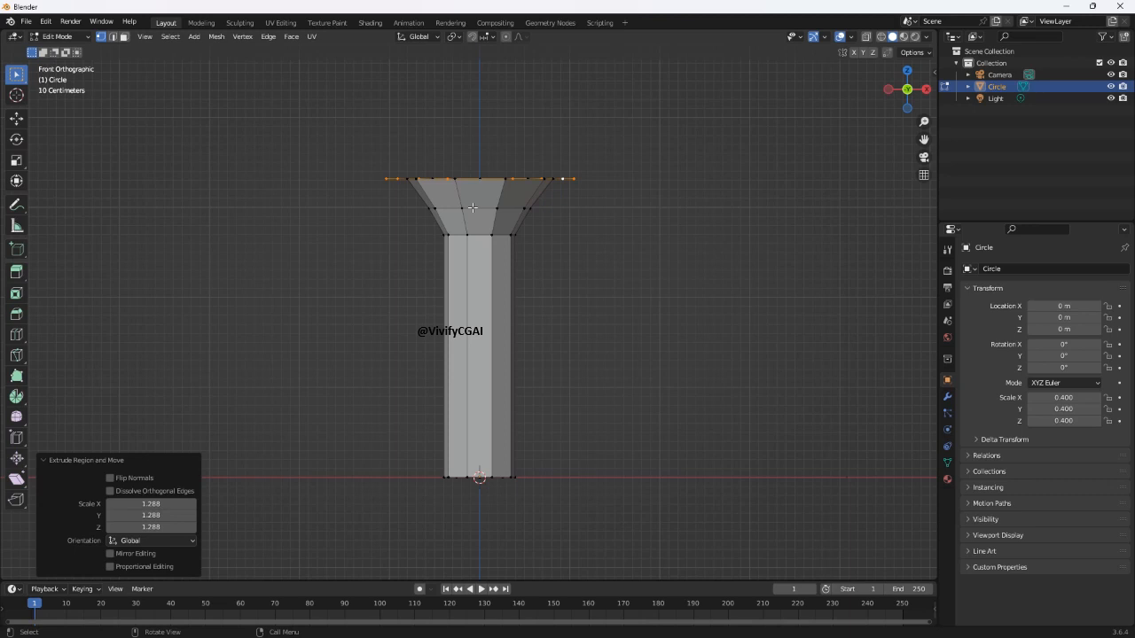
key("e")
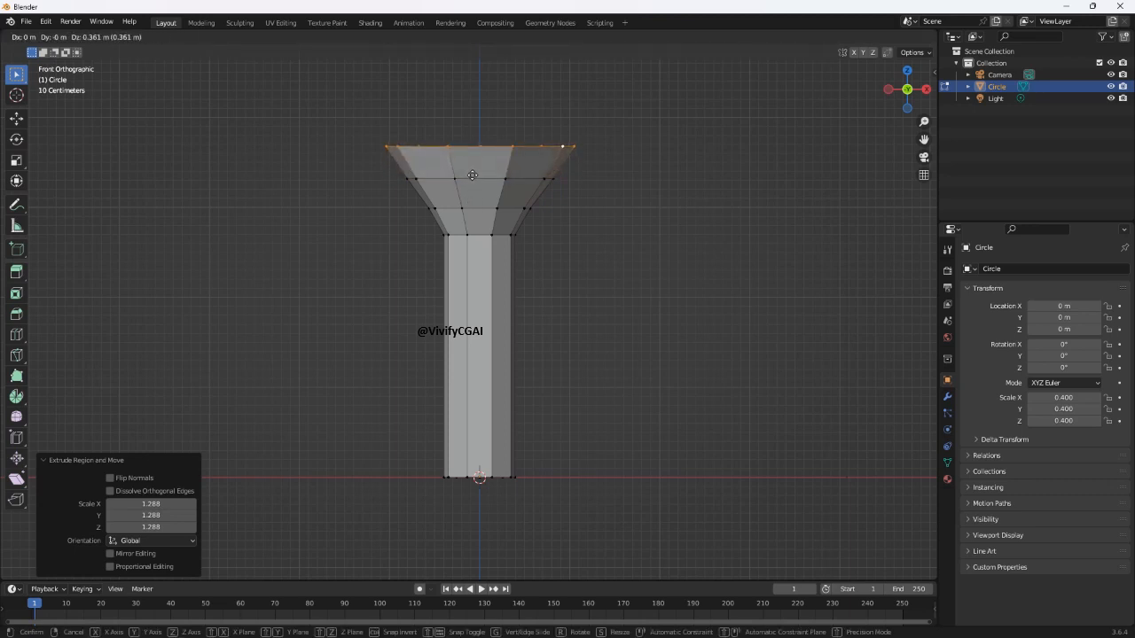
left_click(472, 175)
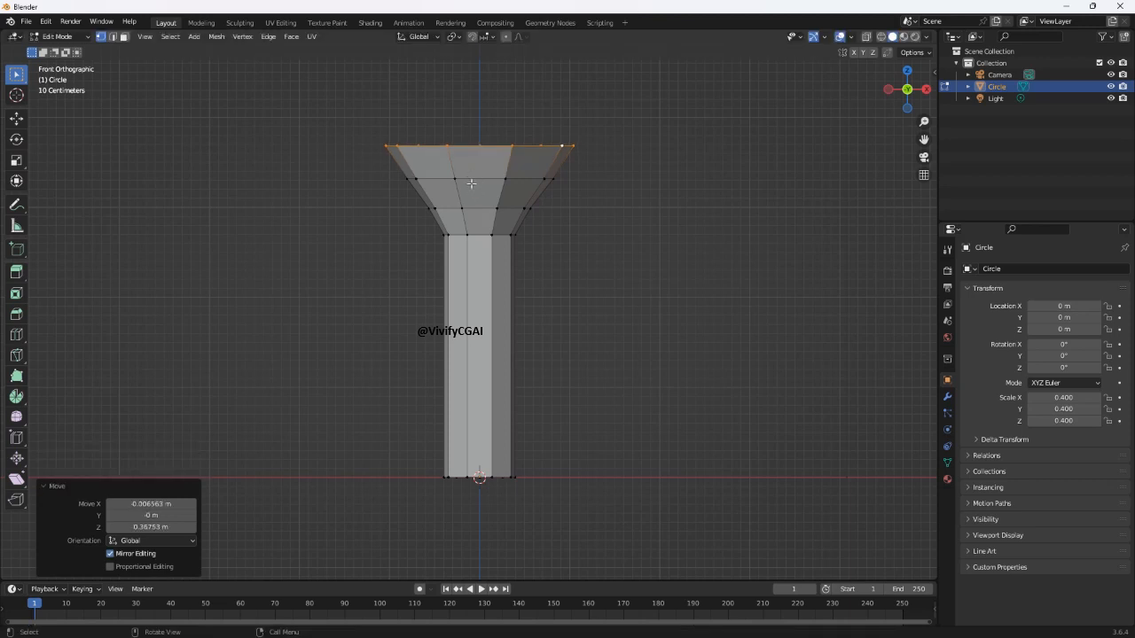
In front view, extrude the rim outward at a scale of about 1.08 and extrude a vertical band about 0.18 m upward.
middle_click_drag(471, 183, 459, 233)
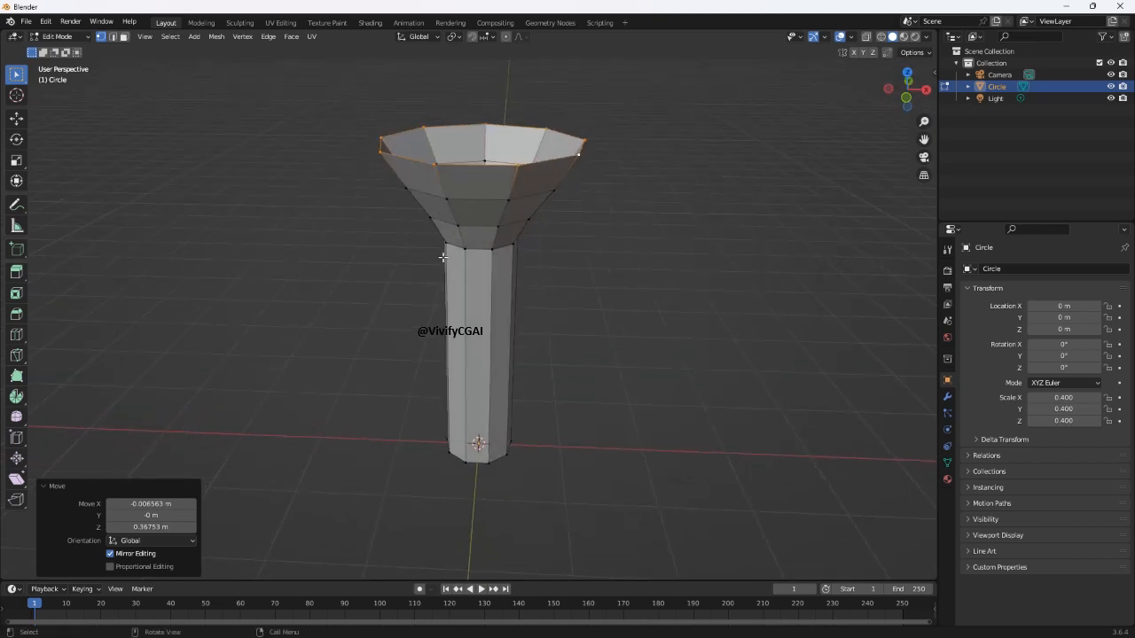
key("KP_1")
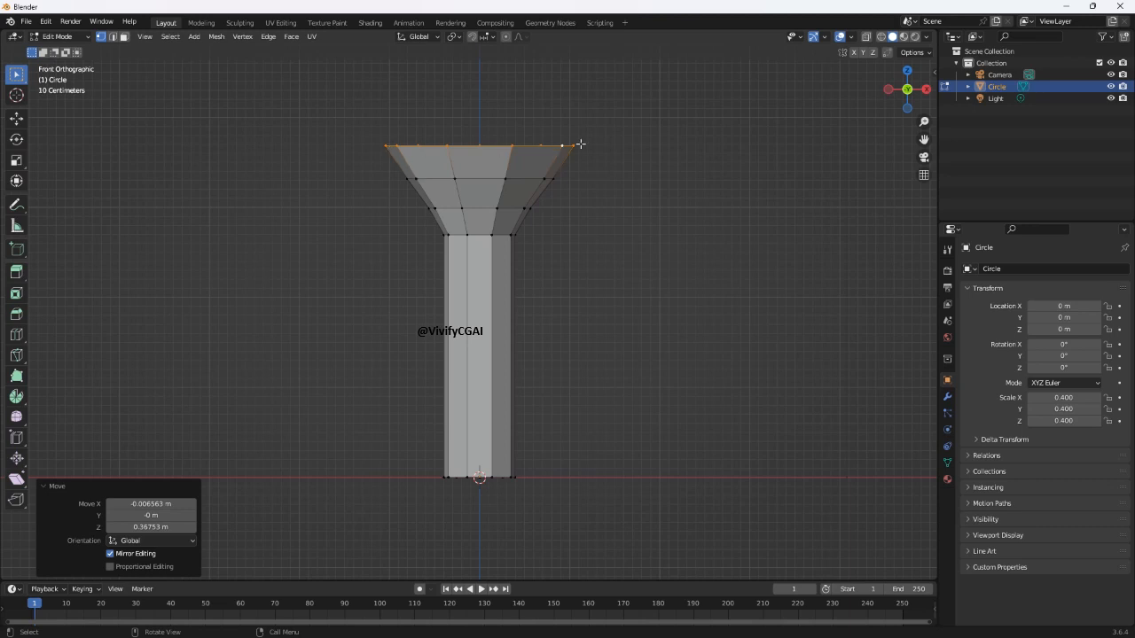
key("s")
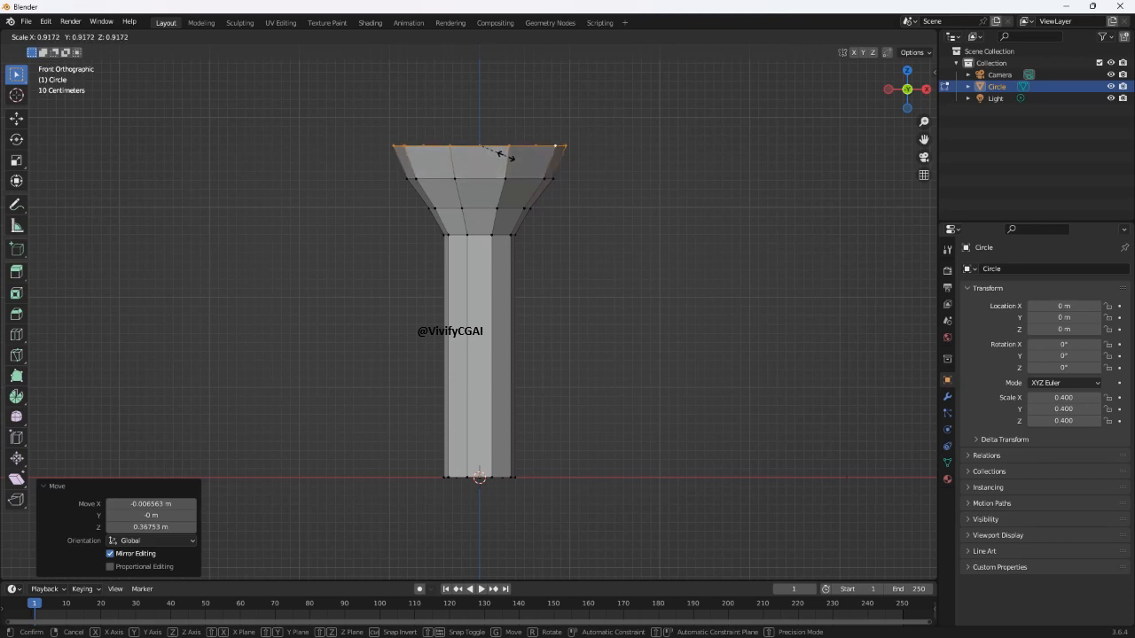
key("Escape")
key("g")
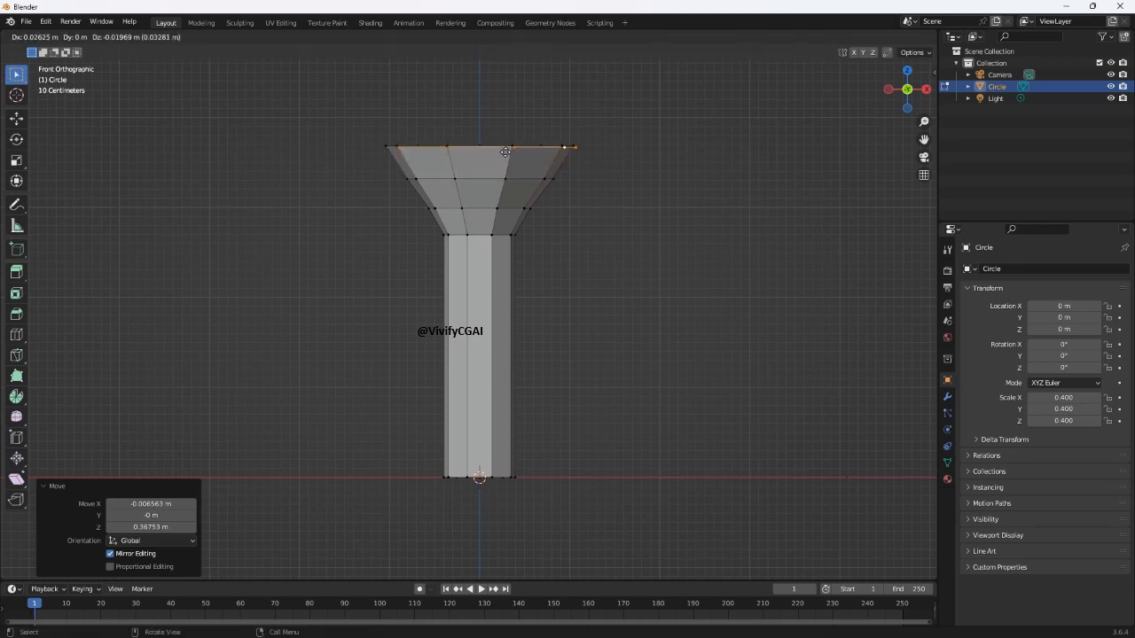
key("s")
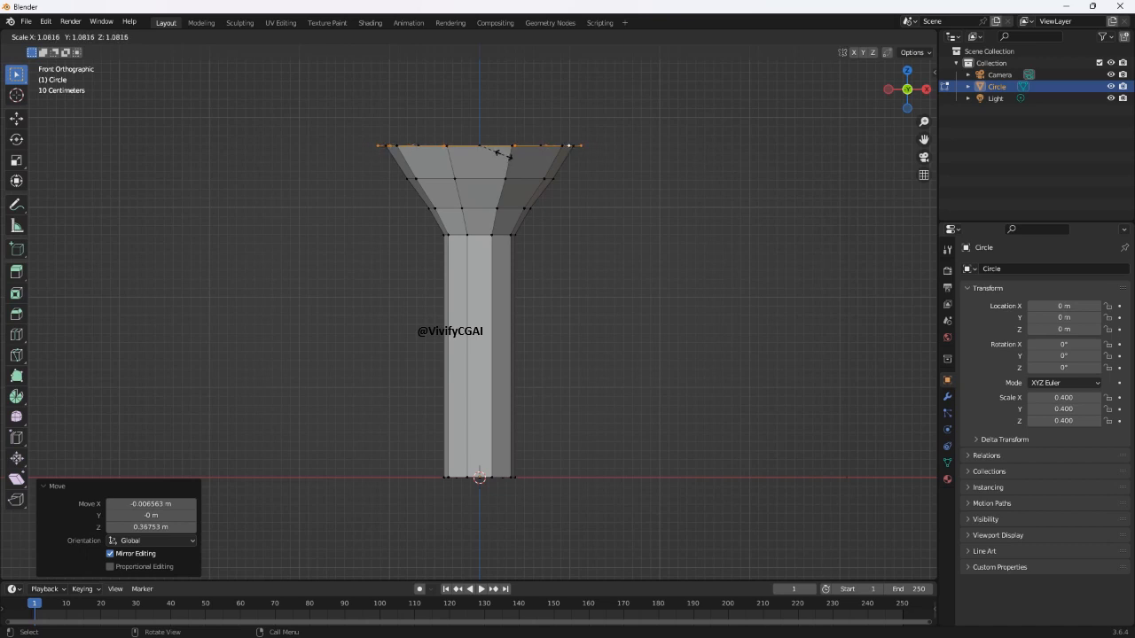
left_click(505, 155)
key("e")
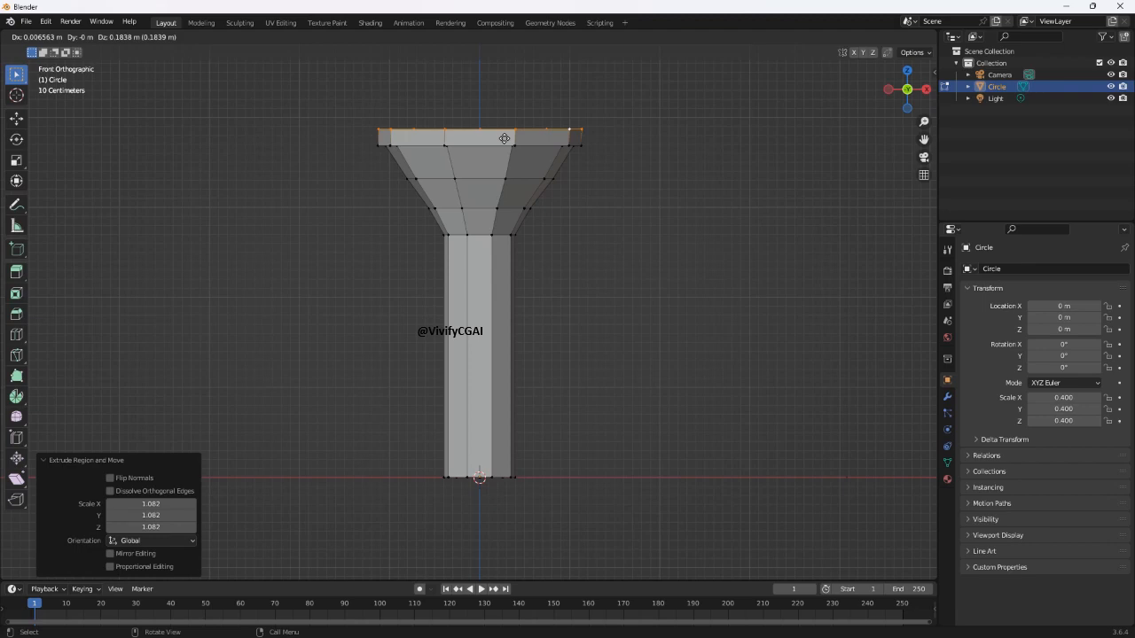
left_click(503, 139)
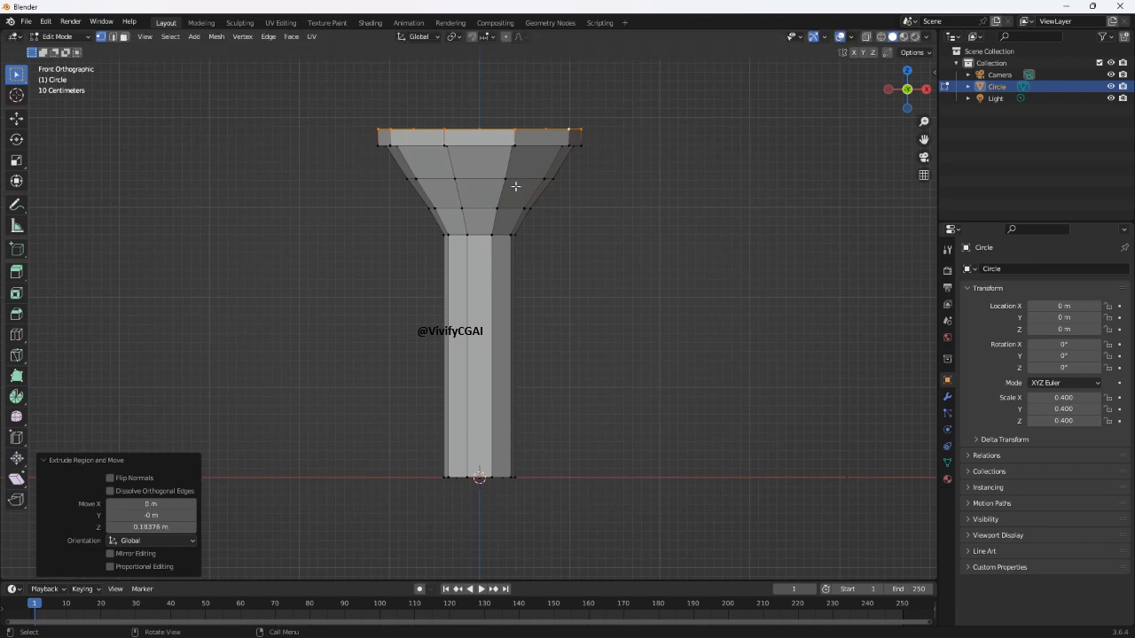
Apply Smooth Vertices with a smoothing of 0.5 and one repeat to the whole column mesh, and return to Object Mode.
middle_click_drag(515, 186, 495, 278)
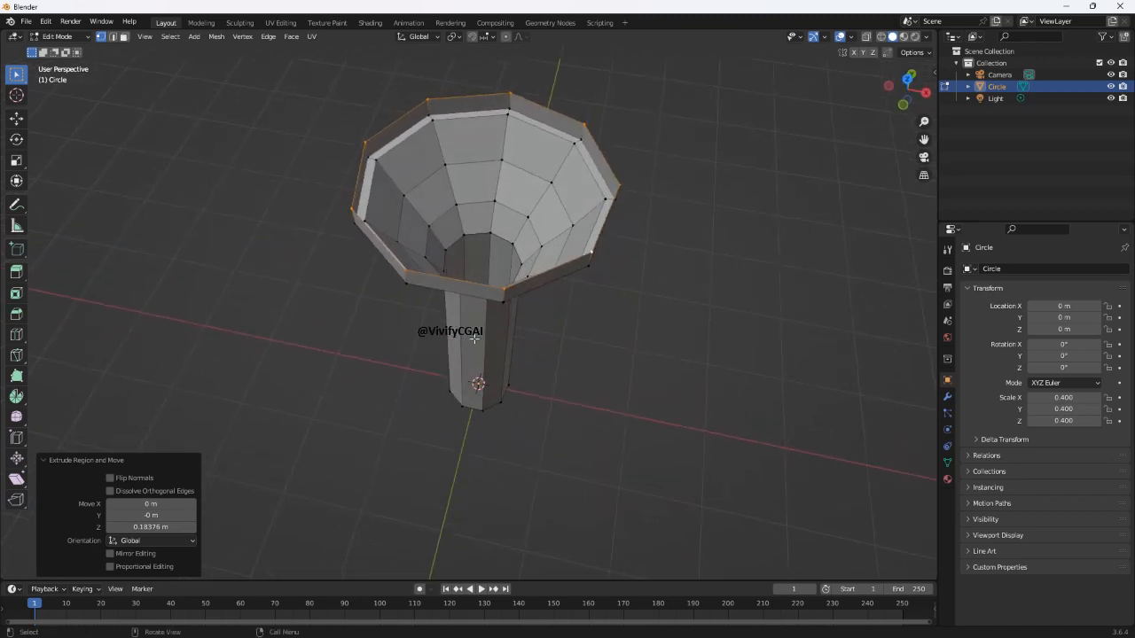
middle_click_drag(475, 341, 347, 253)
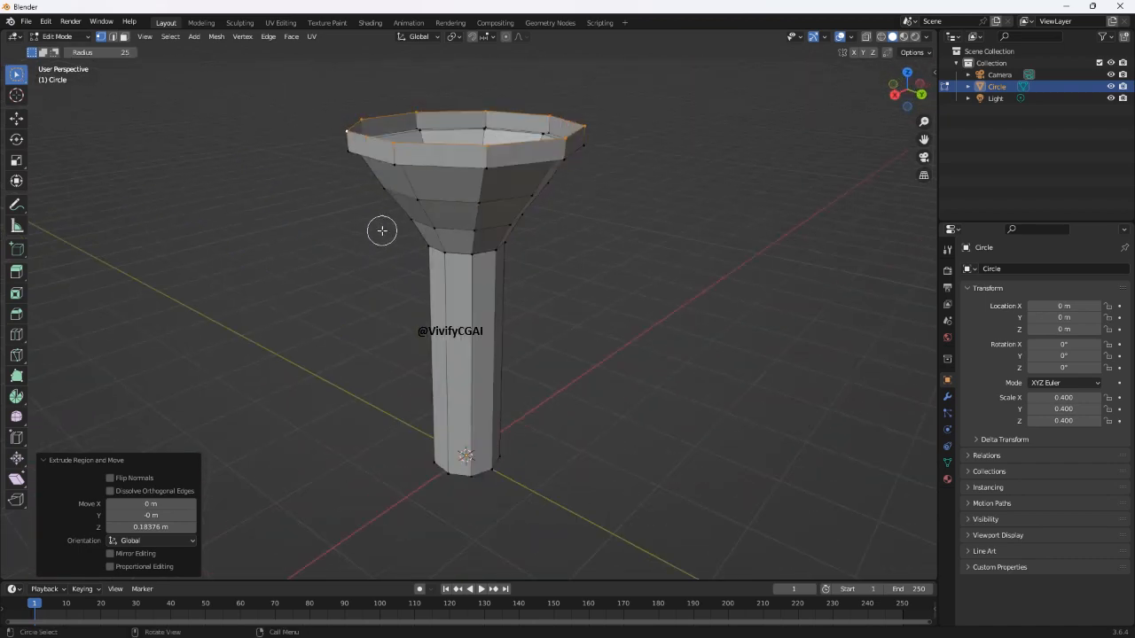
right_click(382, 232)
key("Escape")
key("alt+a")
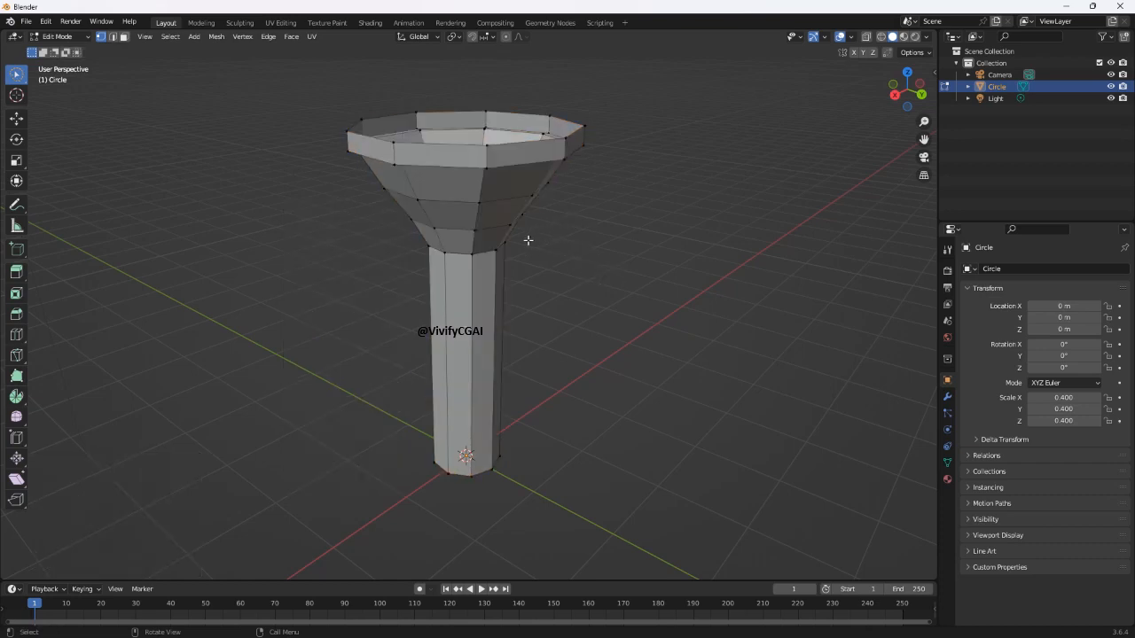
key("a")
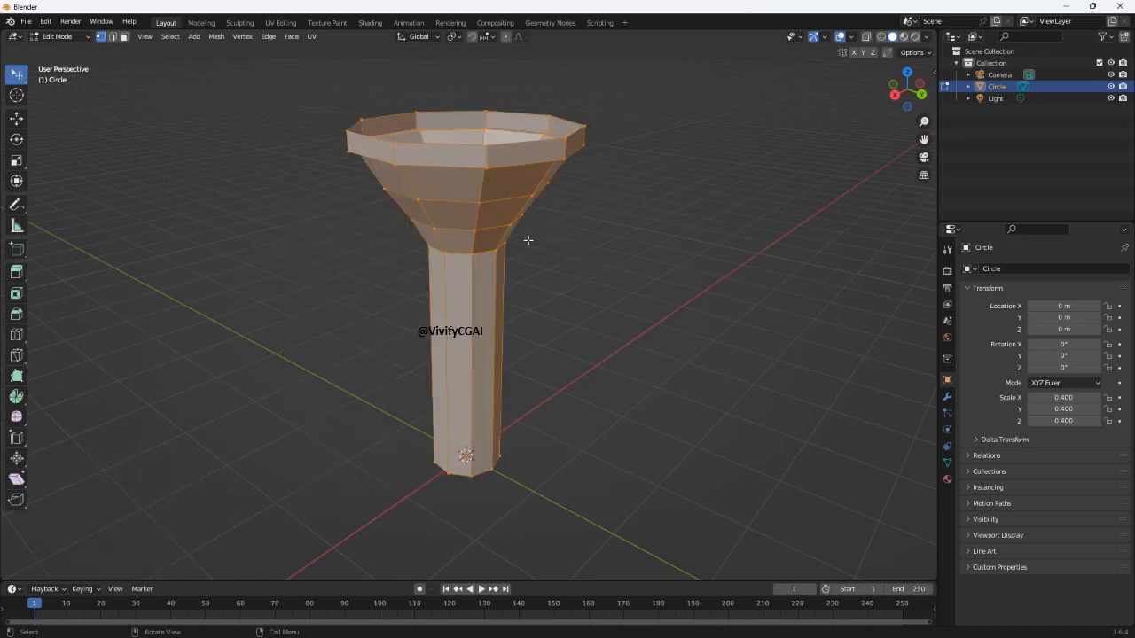
right_click(489, 220)
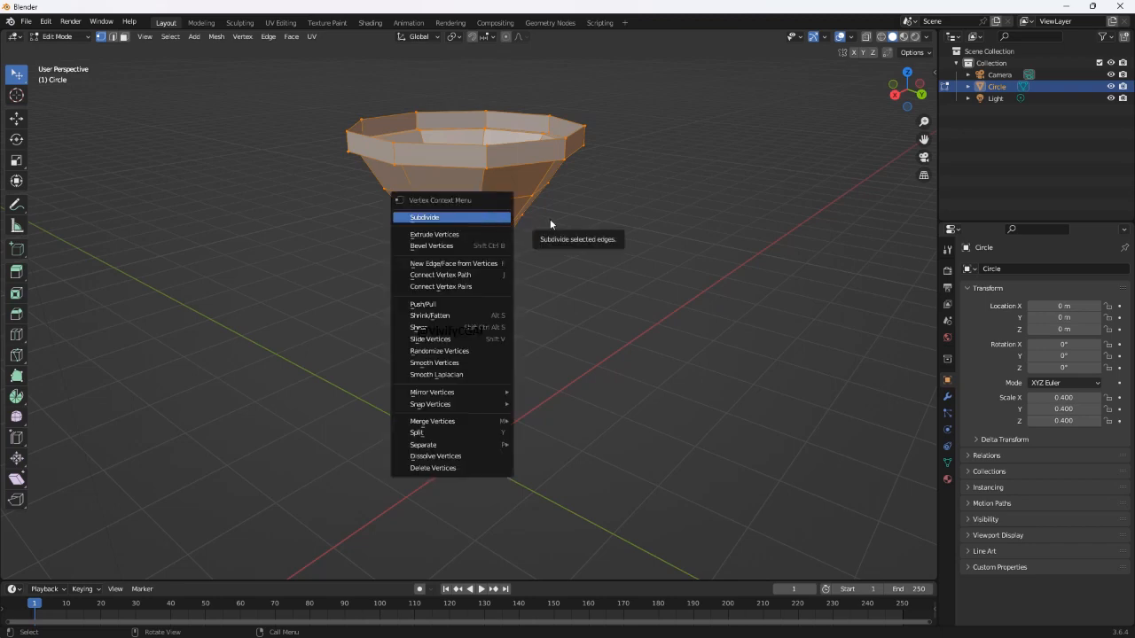
key("Escape")
right_click(470, 212)
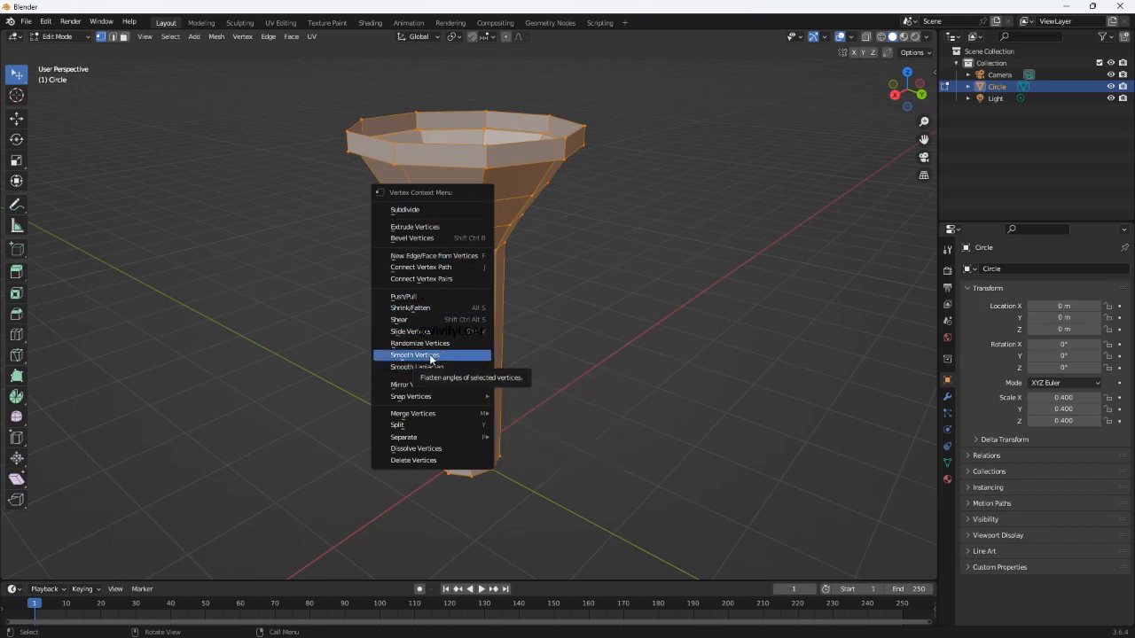
left_click(432, 355)
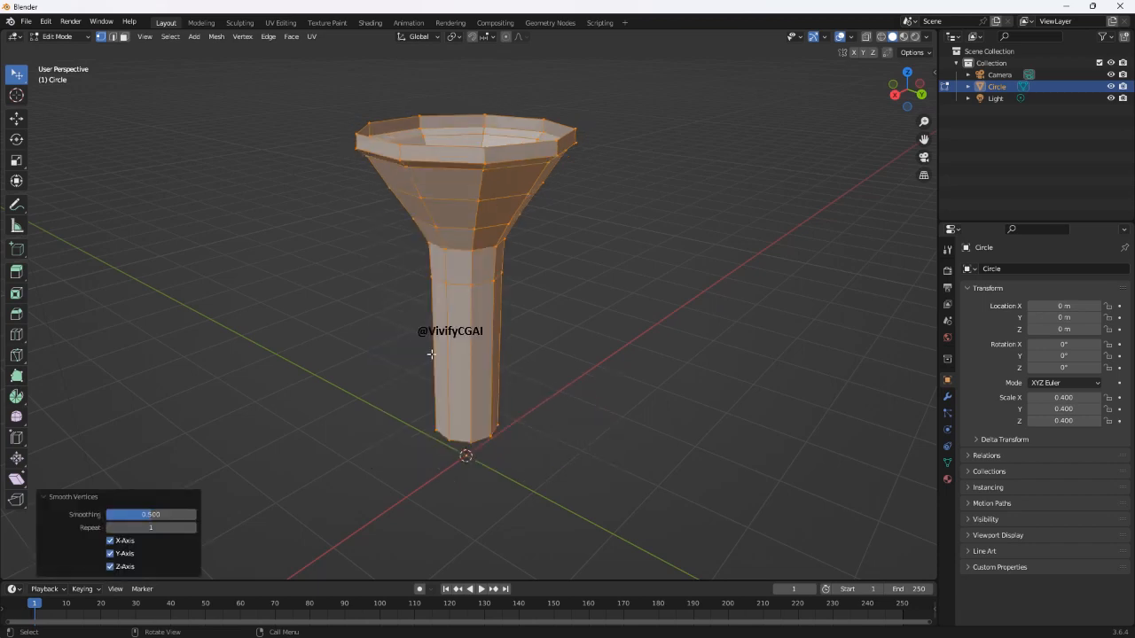
middle_click_drag(437, 335, 351, 283)
key("Tab")
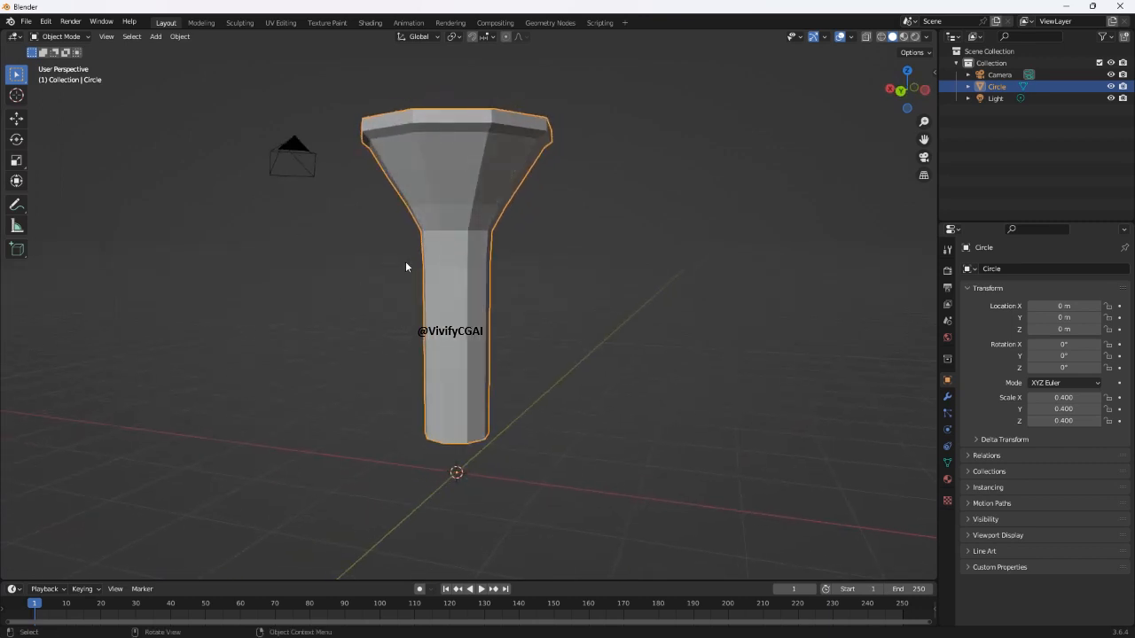
Try to apply Shade Smooth to the column in Object Mode, leaving no objects selected.
key("c")
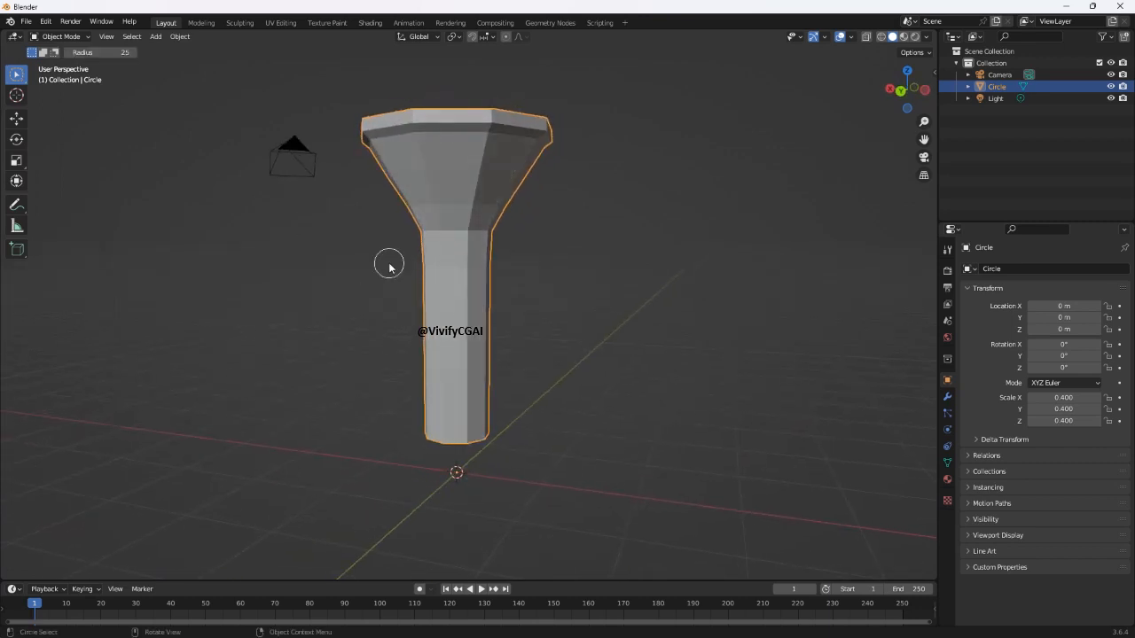
left_click(390, 266)
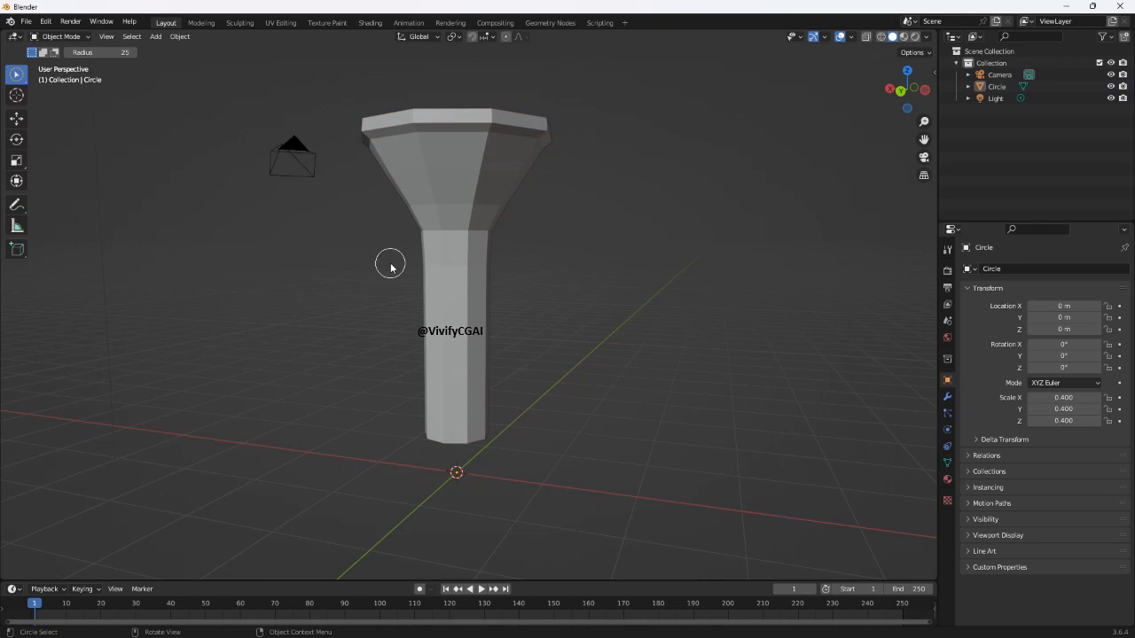
right_click(390, 266)
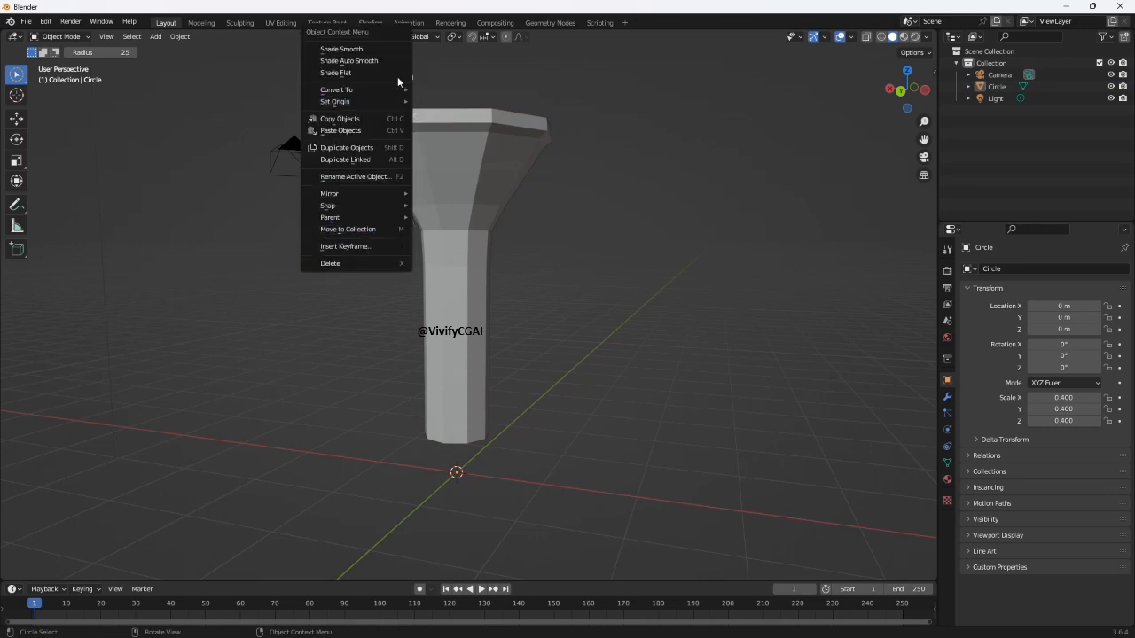
left_click(388, 50)
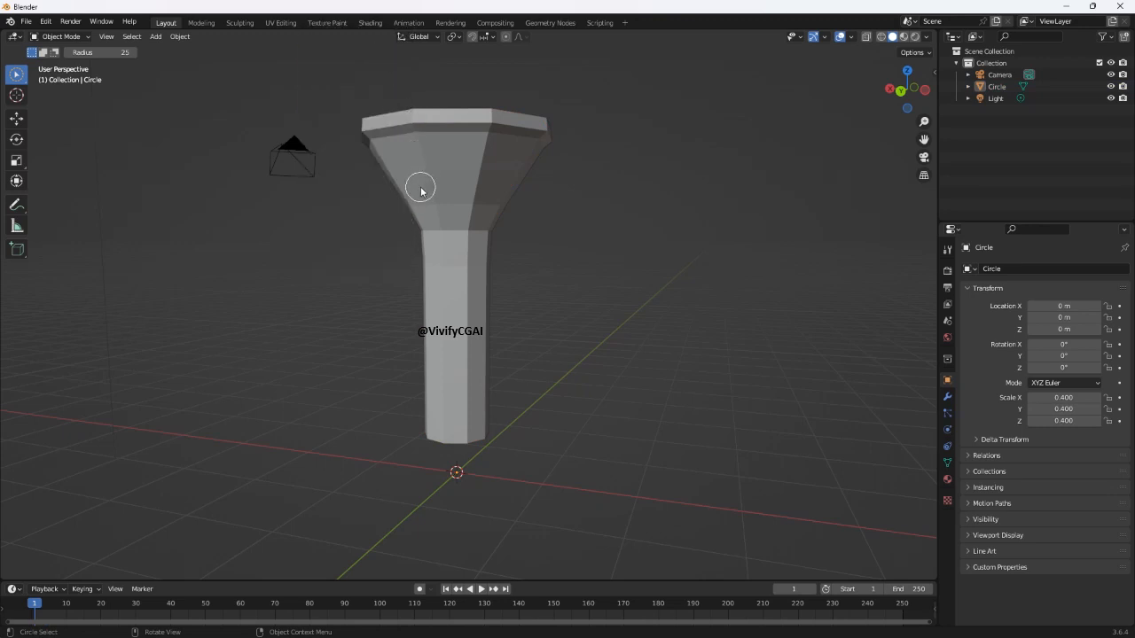
key("a")
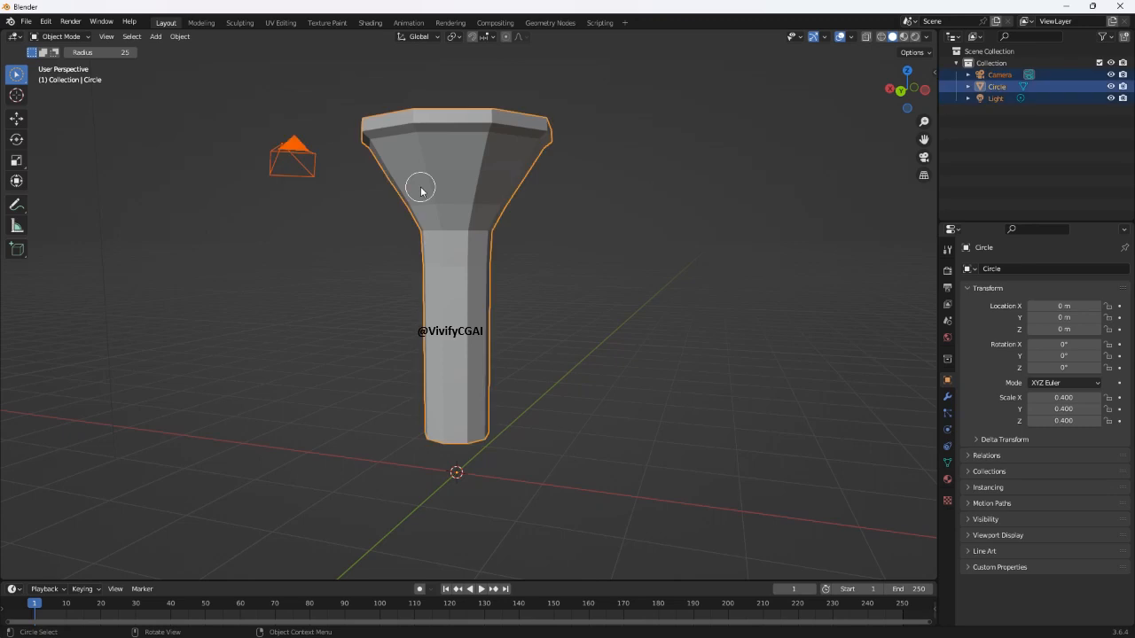
key("alt+a")
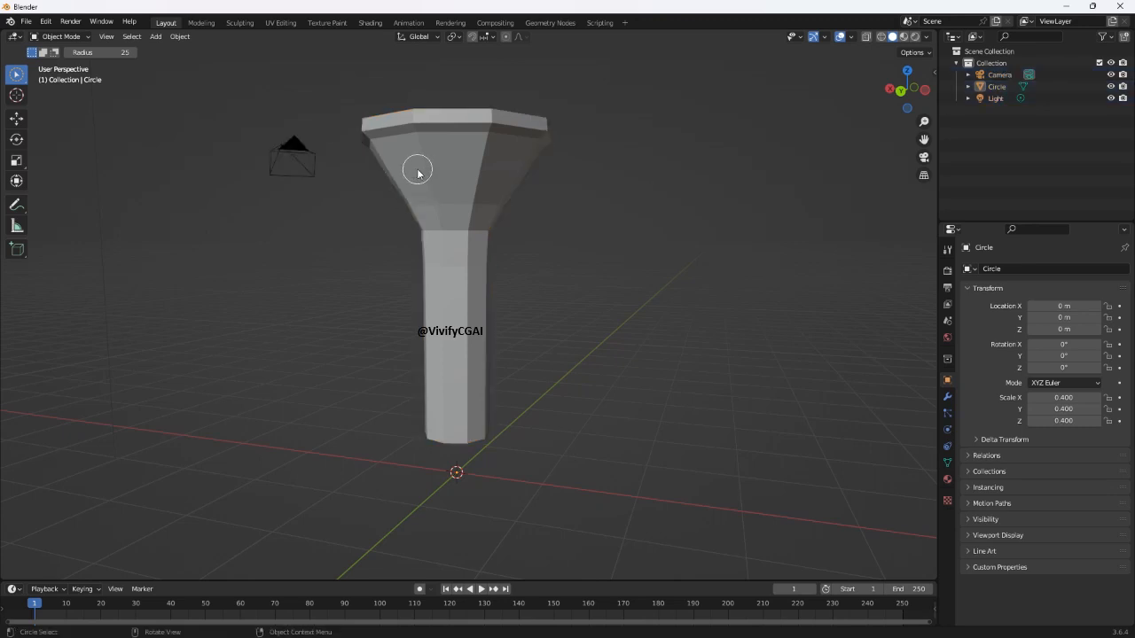
right_click(418, 173)
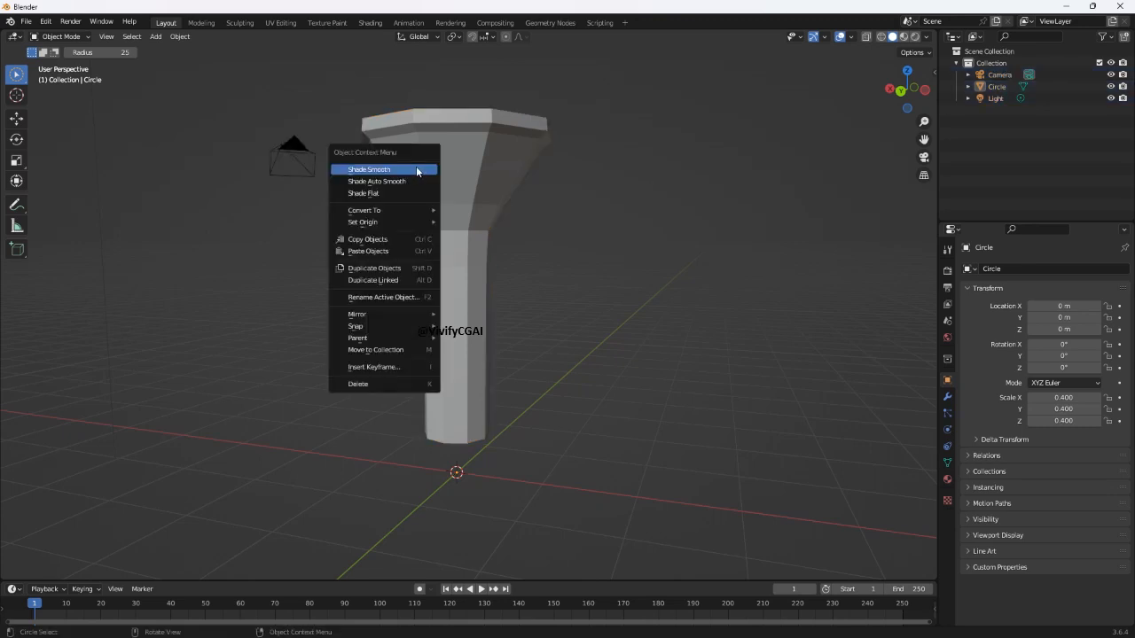
left_click(418, 169)
key("Escape")
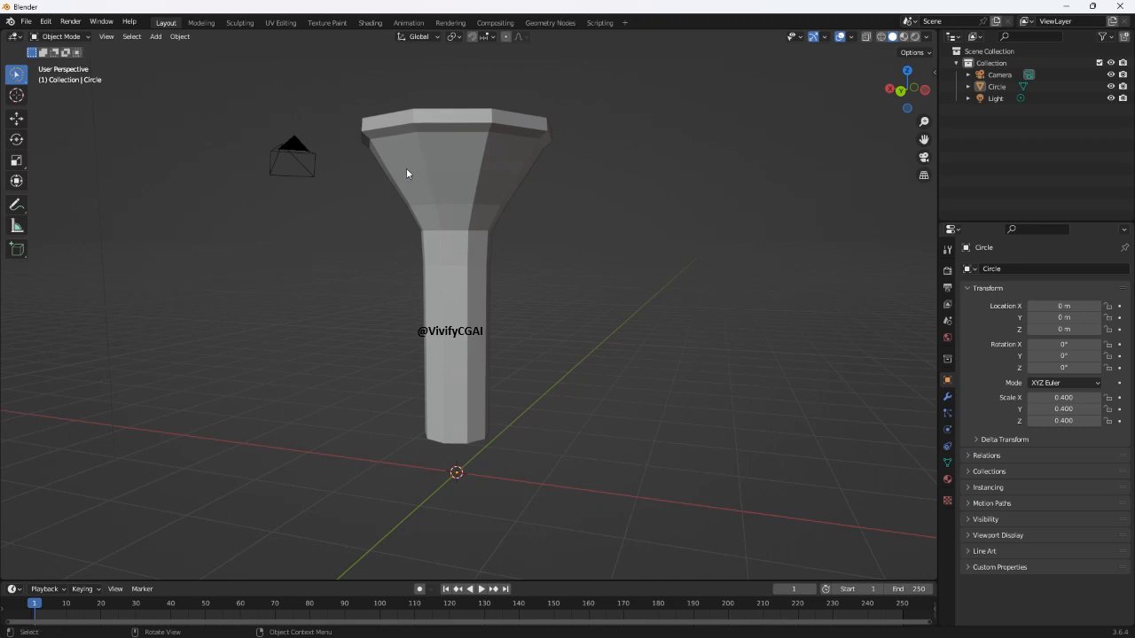
right_click(343, 107)
key("w")
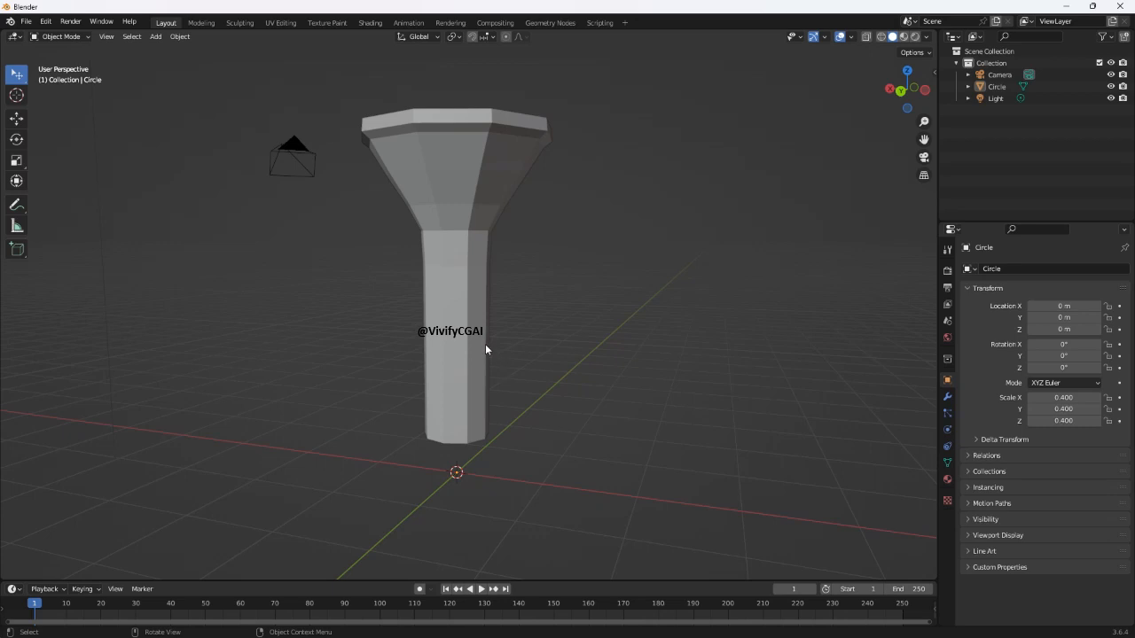
key("Tab")
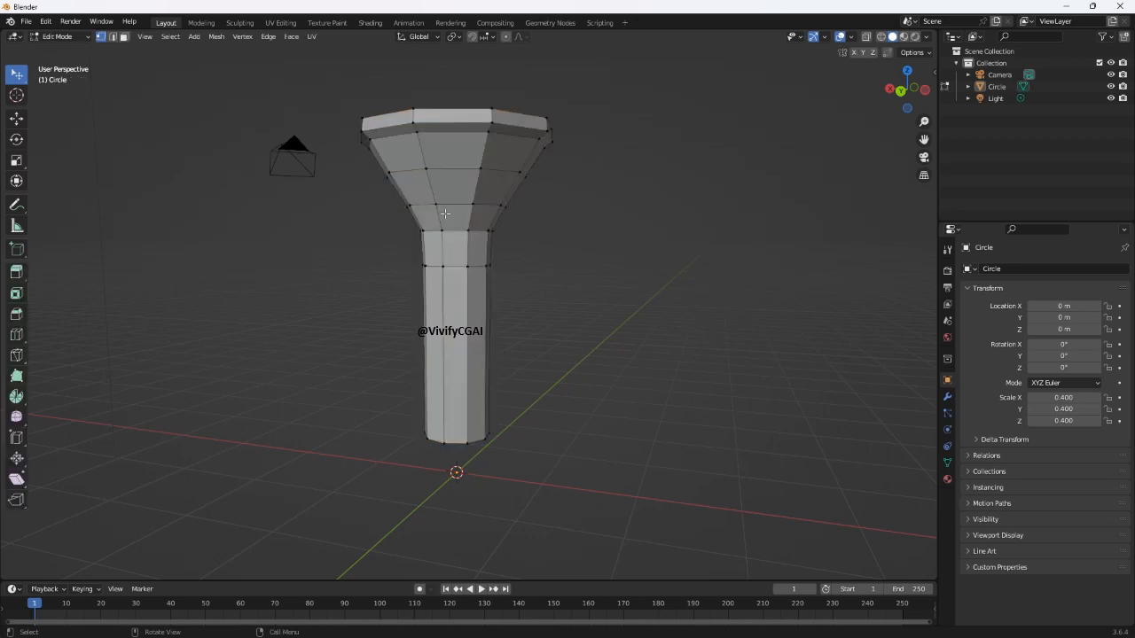
key("a")
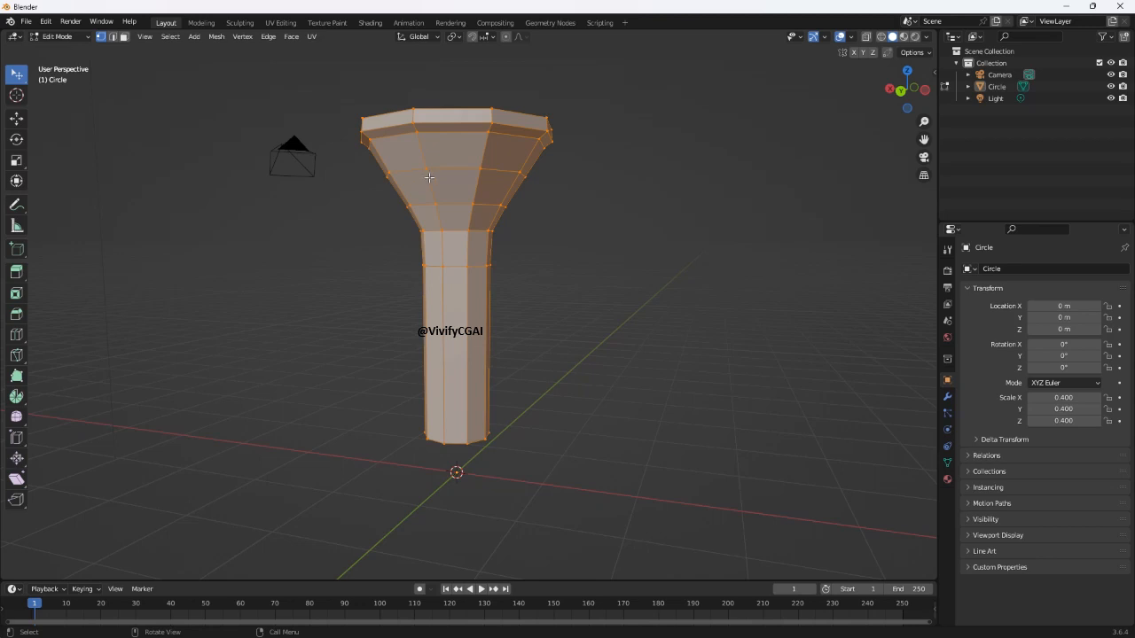
key("Tab")
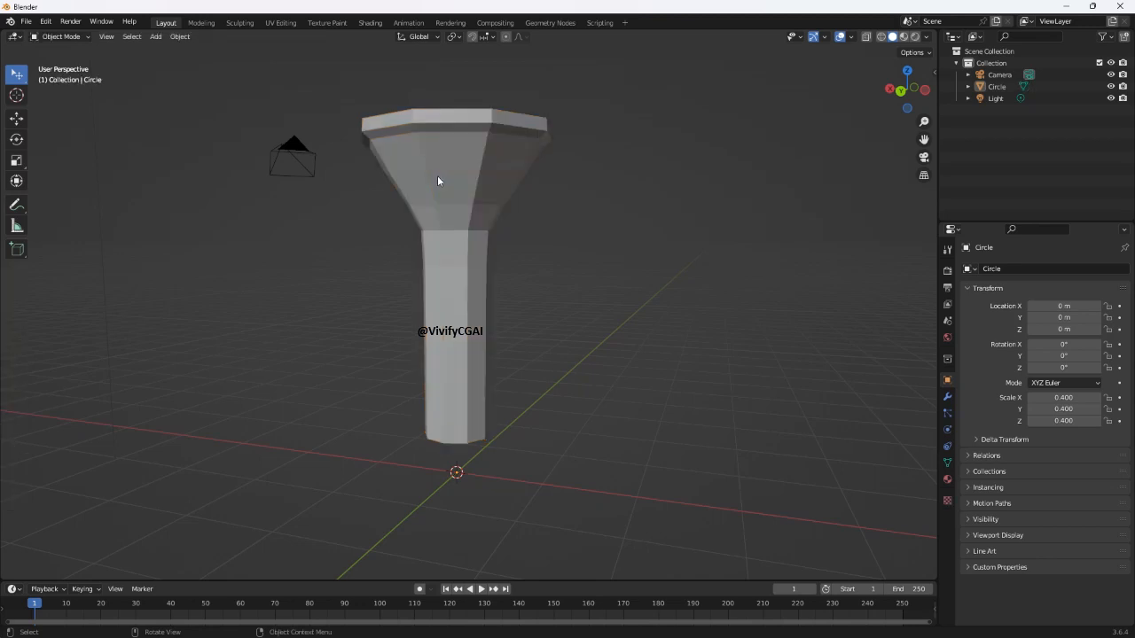
key("Tab")
key("w")
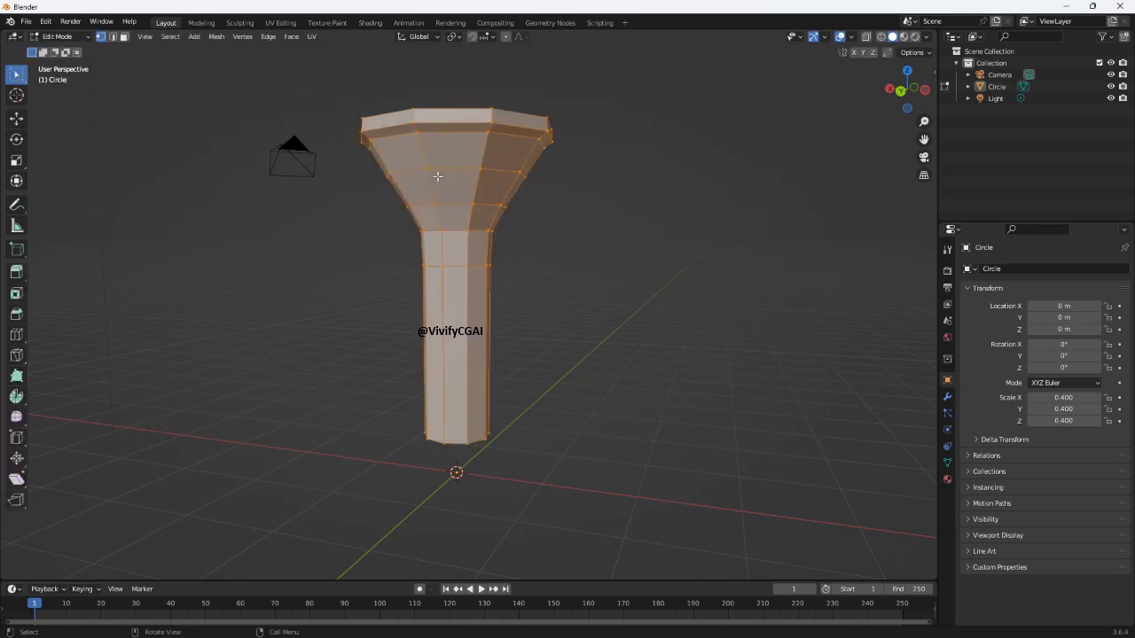
right_click(437, 177)
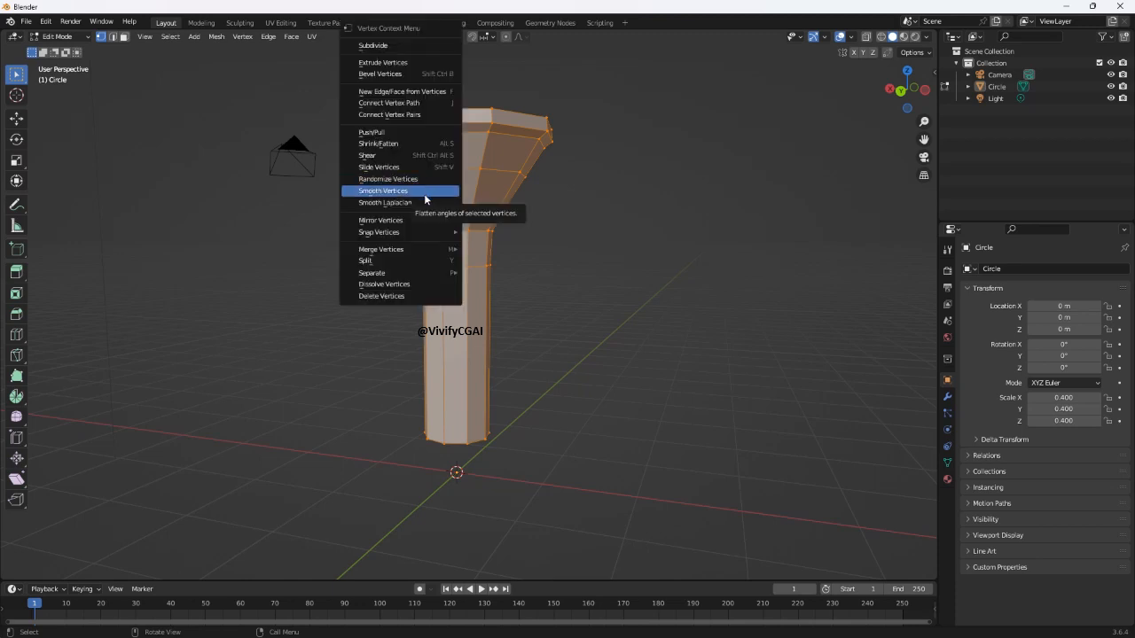
key("Tab")
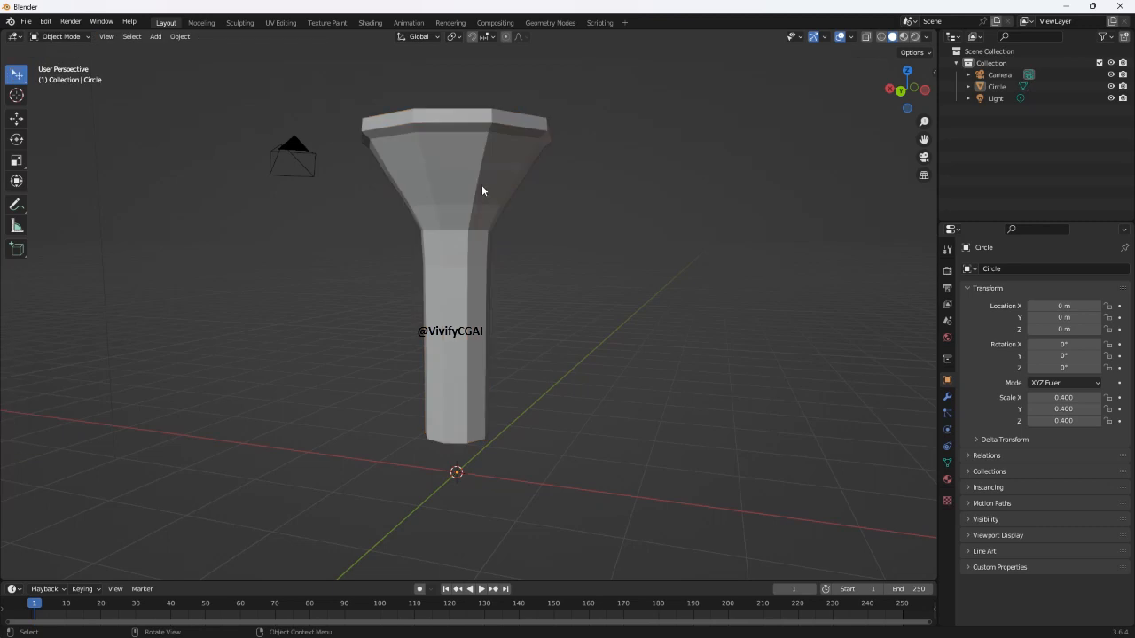
Select the column in Object Mode and apply Shade Smooth to it.
left_click(459, 188)
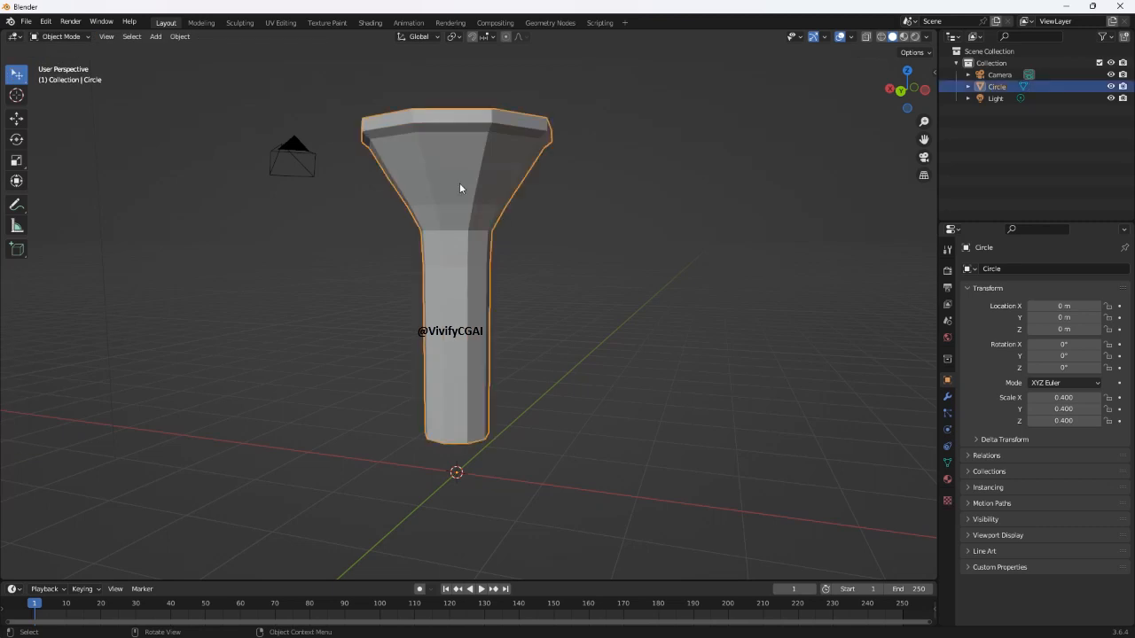
right_click(459, 188)
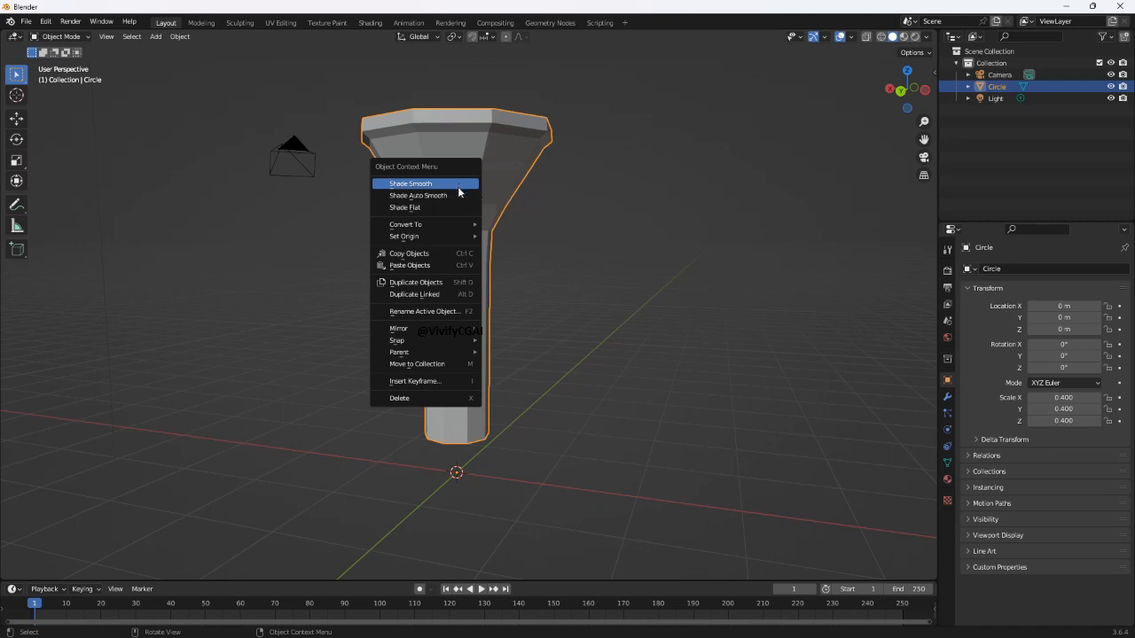
left_click(458, 186)
mouse_move(427, 232)
middle_mouse_down()
mouse_move(427, 304)
mouse_move(440, 316)
mouse_move(481, 302)
mouse_move(530, 241)
mouse_move(570, 221)
mouse_move(571, 85)
mouse_move(496, 334)
mouse_move(517, 348)
mouse_move(552, 330)
mouse_move(553, 279)
mouse_move(419, 318)
mouse_move(346, 319)
mouse_move(292, 305)
mouse_move(380, 274)
mouse_move(472, 265)
middle_mouse_up()
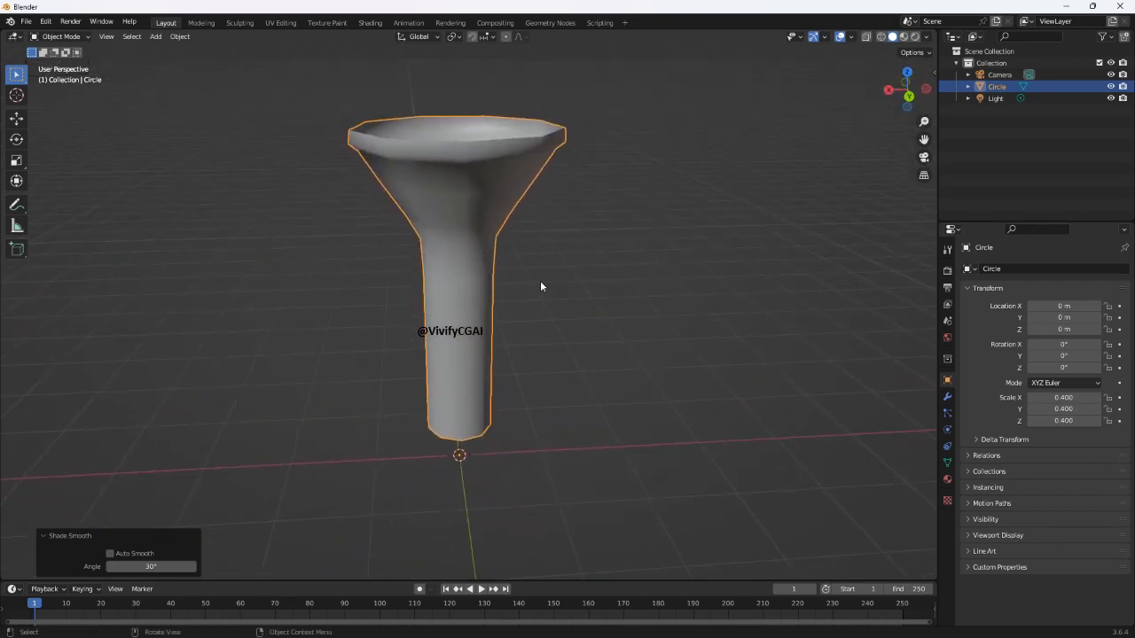
Add a Subdivision Surface modifier to the column and set both its viewport and render levels to 4.
left_click(947, 397)
left_click(1062, 268)
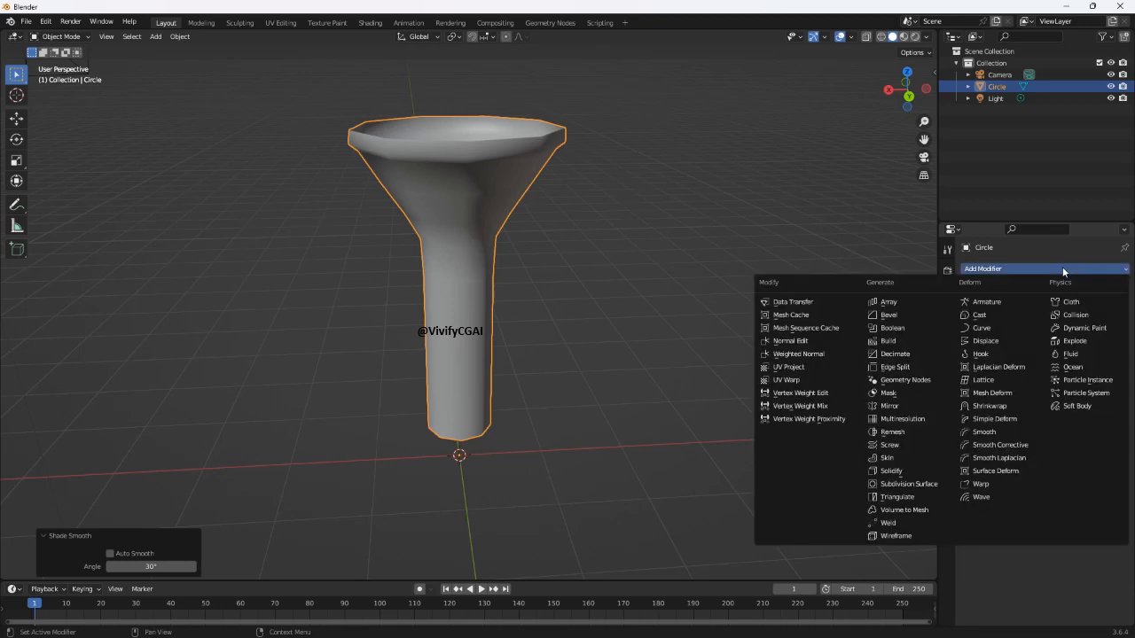
left_click(916, 484)
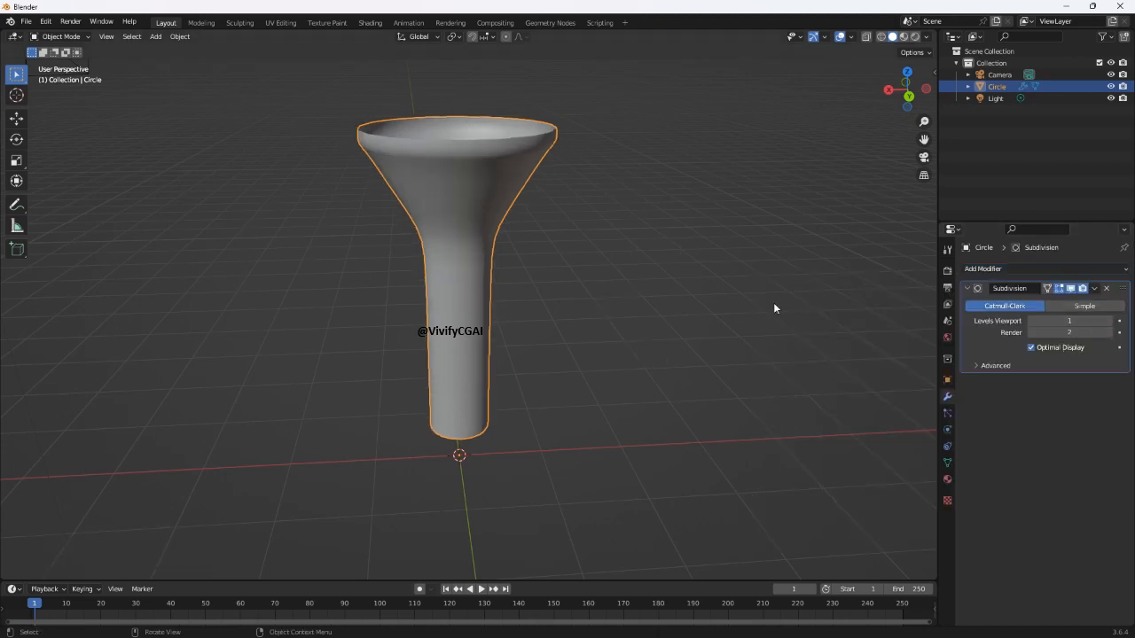
middle_click_drag(594, 220, 588, 103)
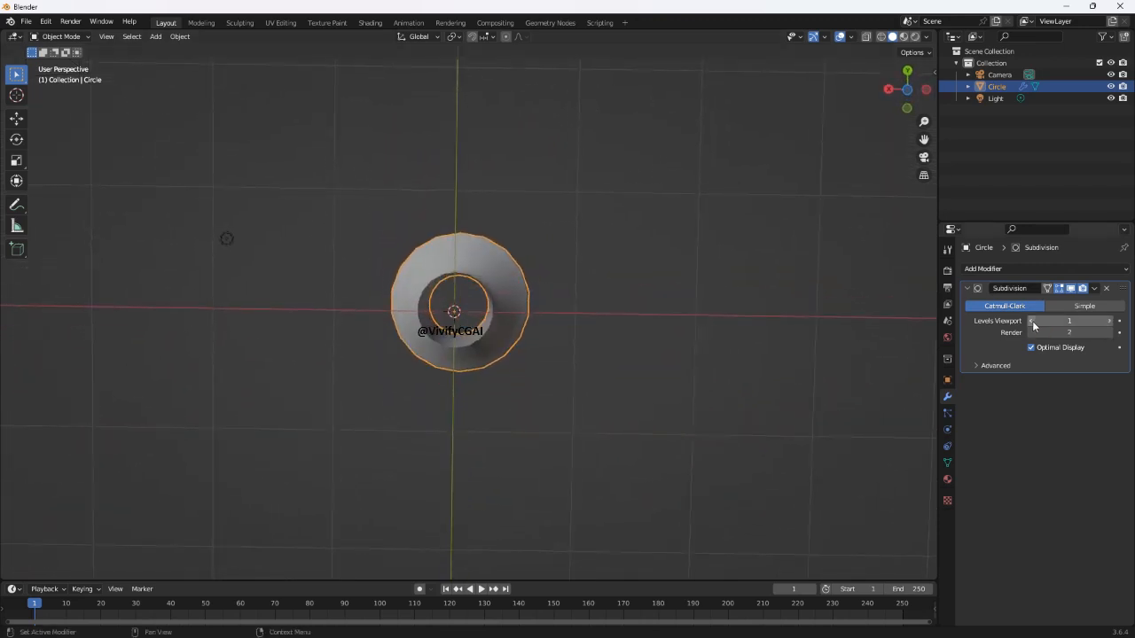
left_click(1110, 321)
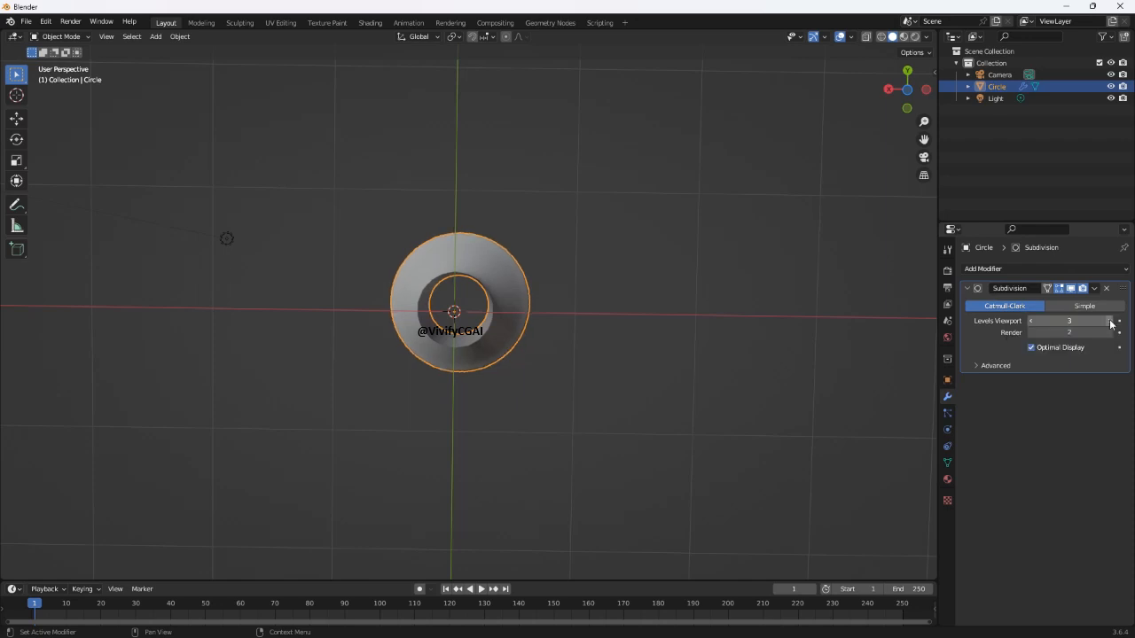
left_click(1110, 321)
left_click(1110, 321)
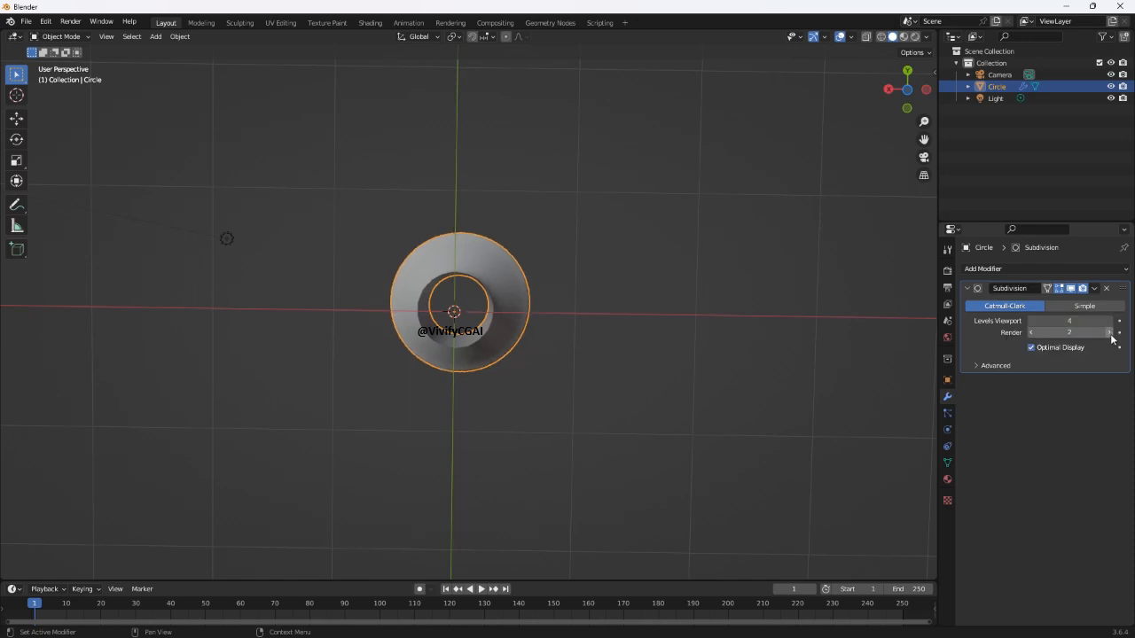
left_click(1110, 333)
left_click(1110, 333)
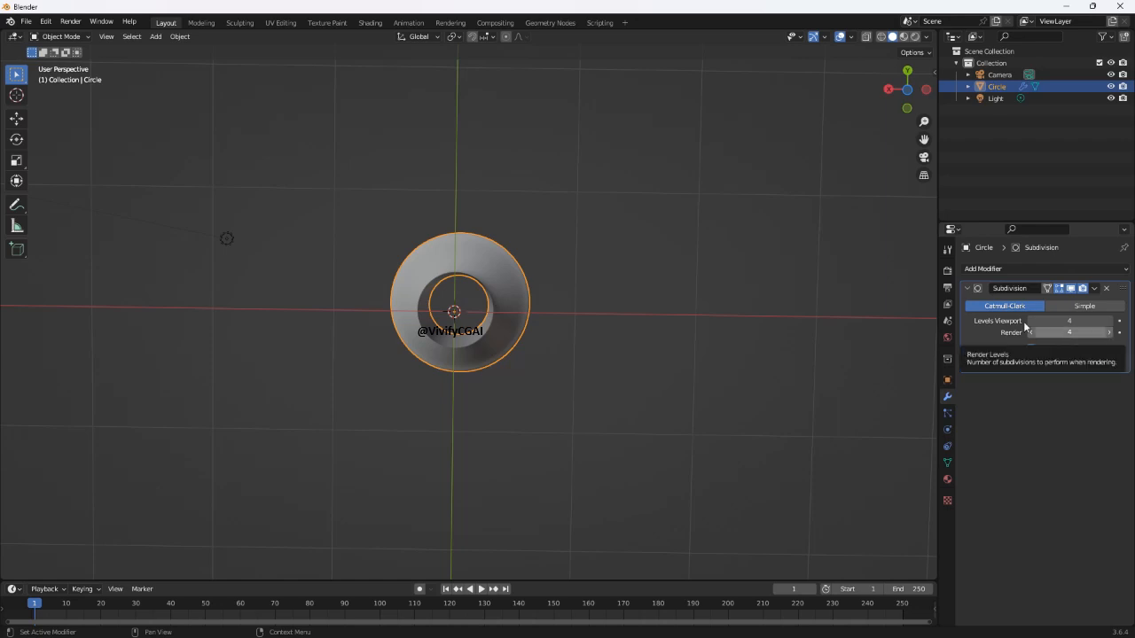
Enter Edit Mode on the column and select the edge loop around its open lower end.
middle_click_drag(654, 245, 631, 290)
middle_click_drag(606, 315, 561, 292)
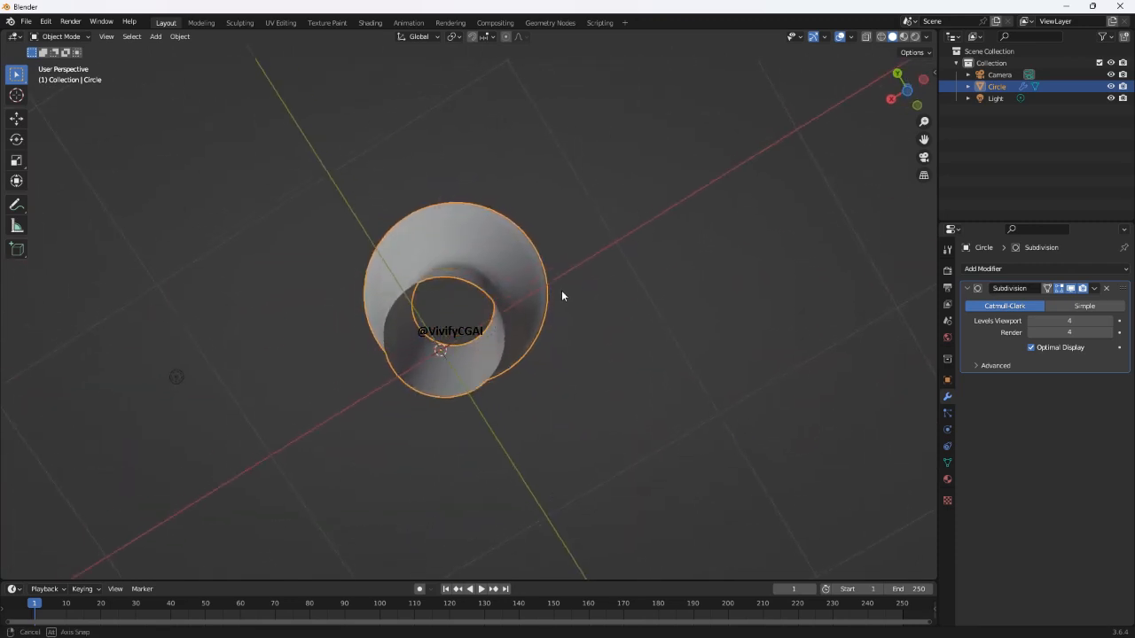
key("Tab")
middle_click_drag(620, 314, 464, 327)
key("alt+a")
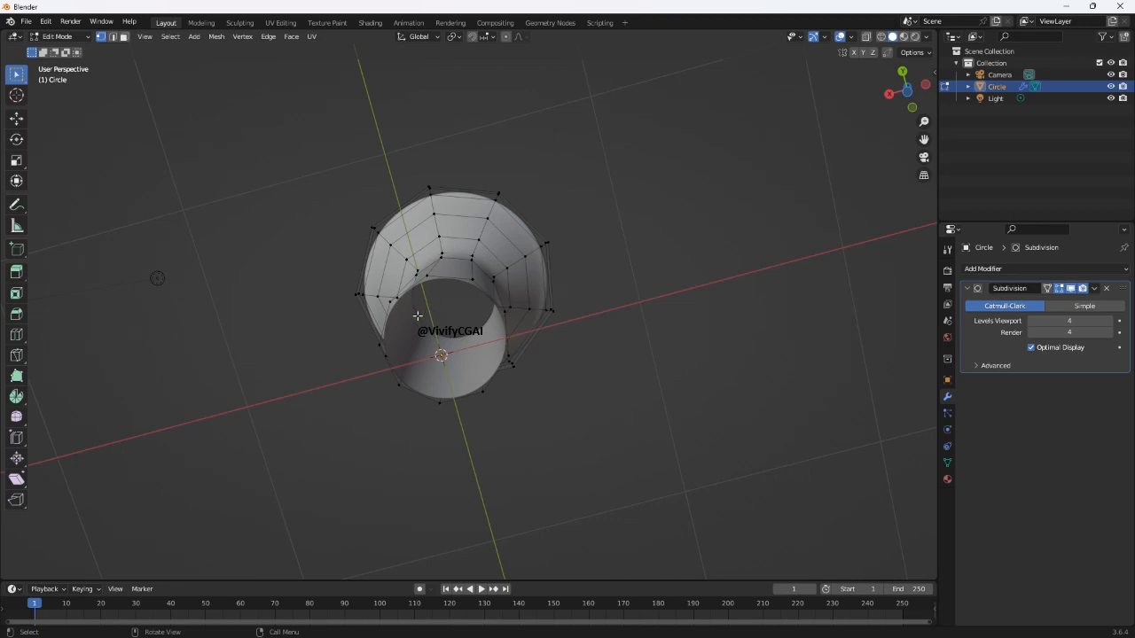
right_click(447, 312)
key("Escape")
left_click(389, 303, "alt")
Try to close the column's lower opening with a single face, check the shape in Object Mode, and undo the fill.
key("f")
key("Tab")
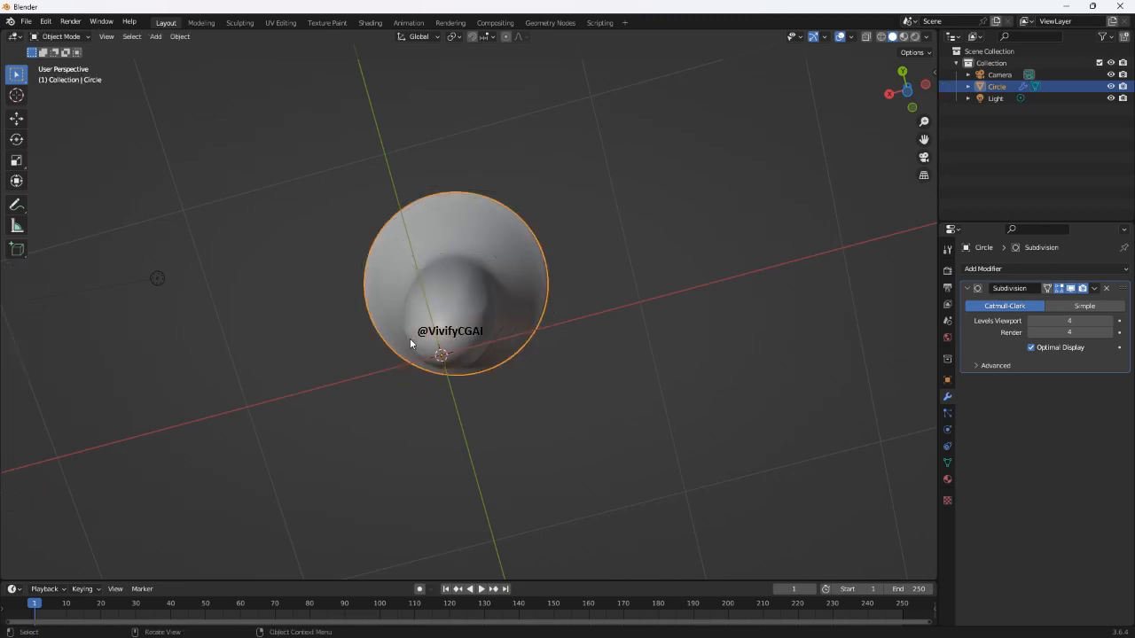
middle_click_drag(409, 343, 464, 335)
key("Tab")
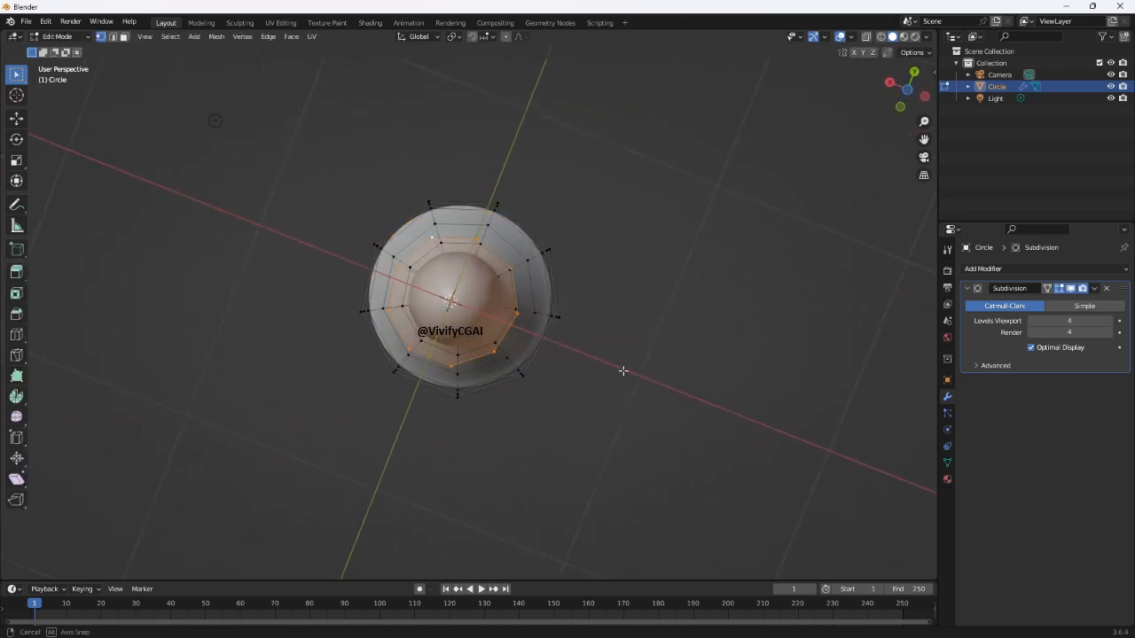
middle_click_drag(544, 333, 612, 443)
key("Tab")
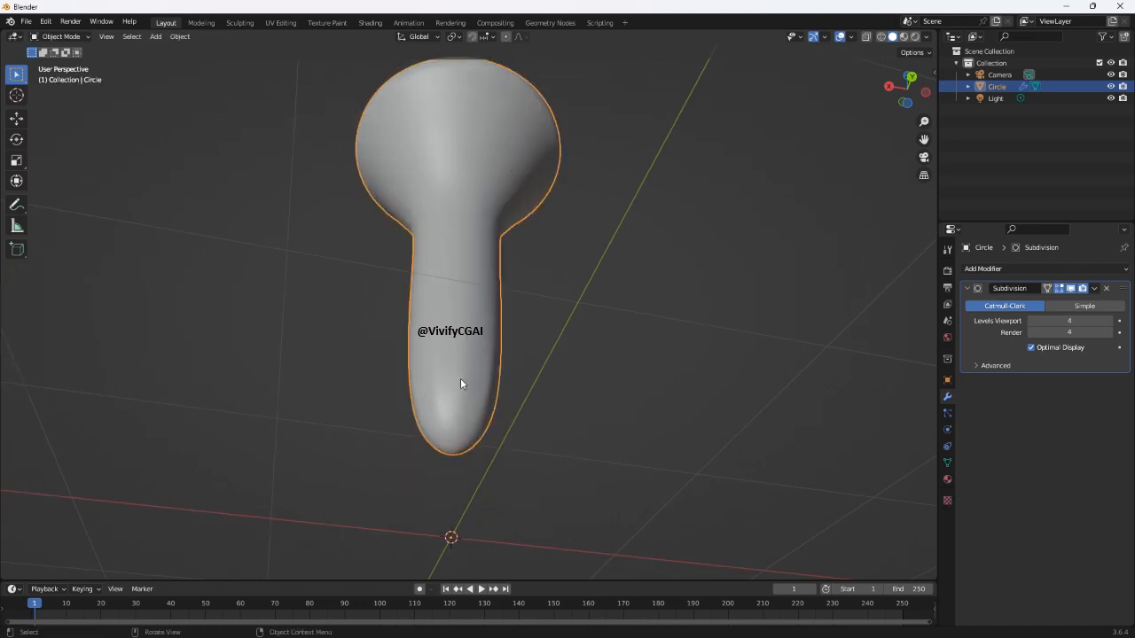
key("Tab")
key("Tab")
key("Tab")
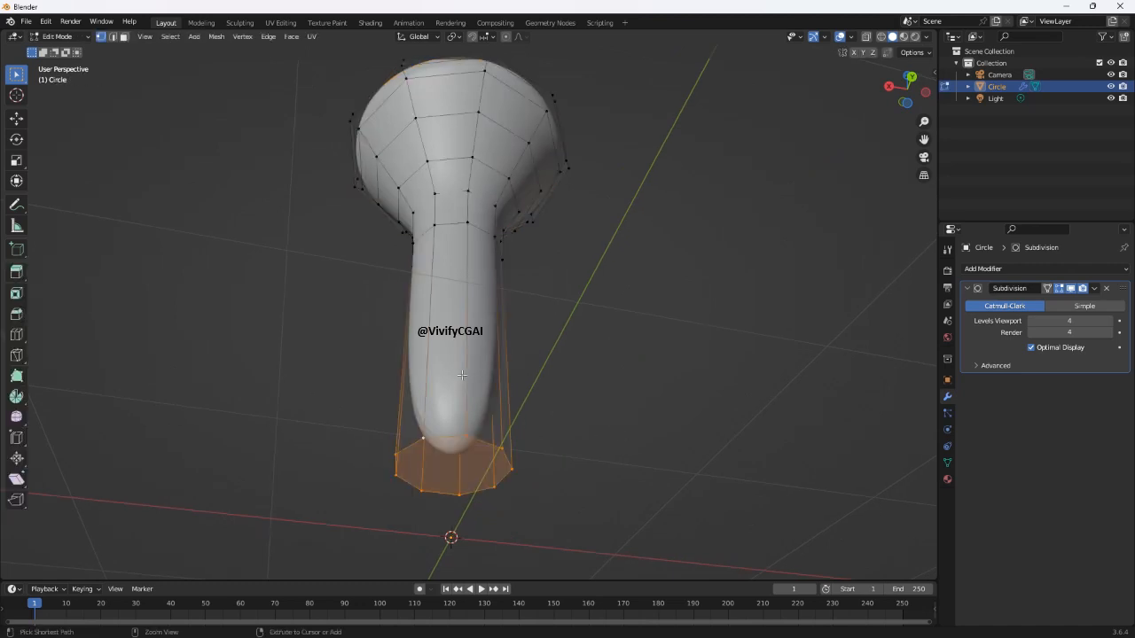
key("ctrl+z")
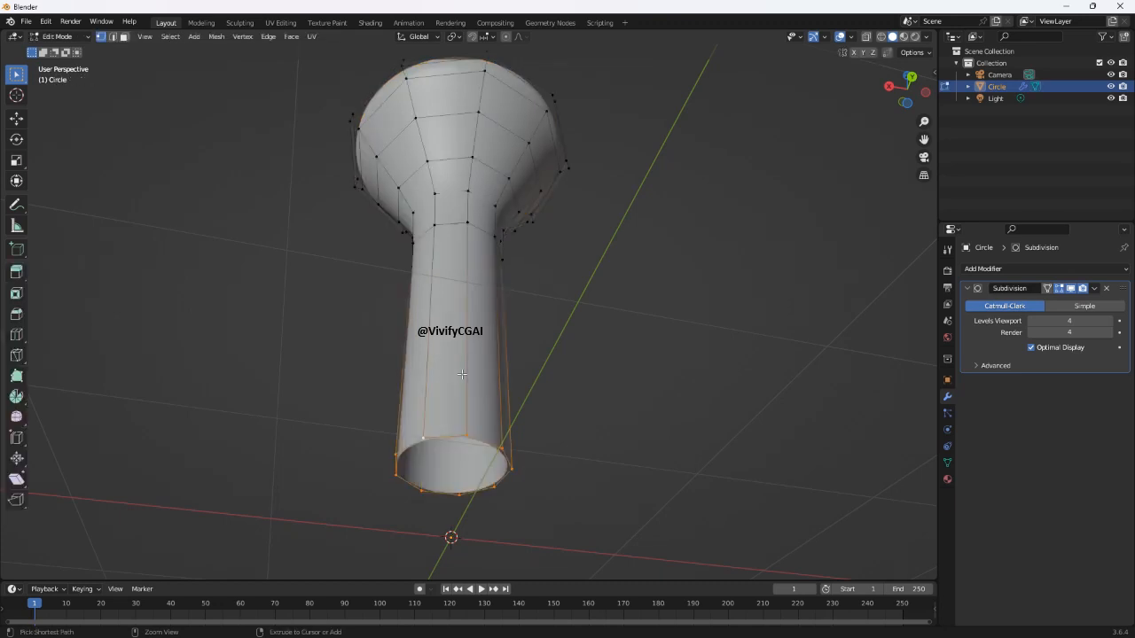
Extrude the column's lower edge loop in place and scale the new loop inward to about 0.35.
middle_click_drag(462, 374, 456, 307)
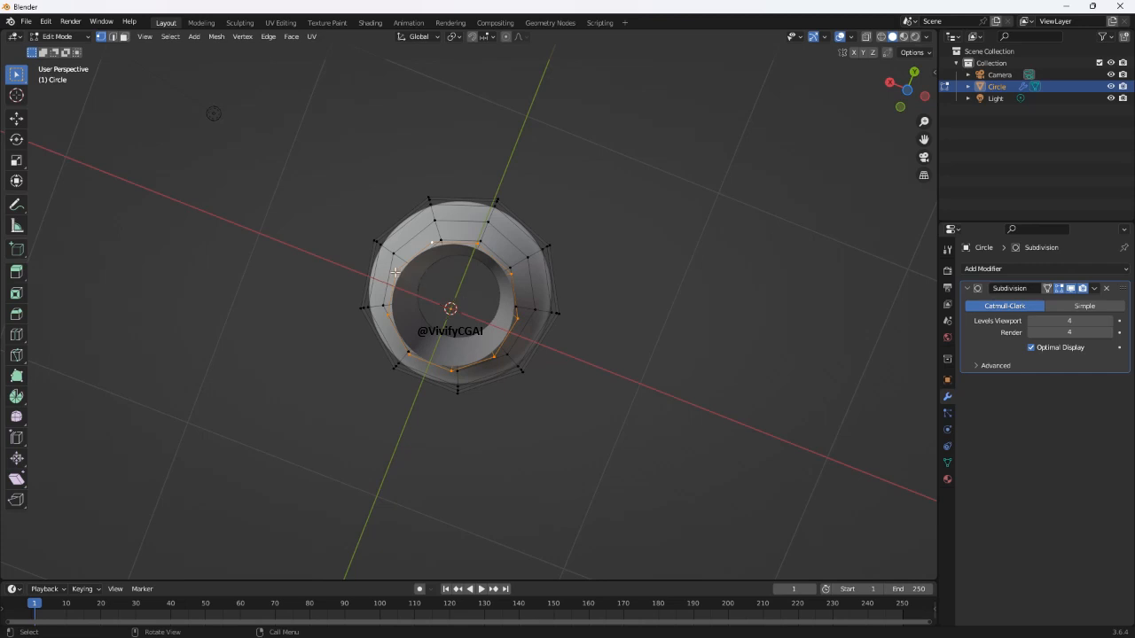
key("g")
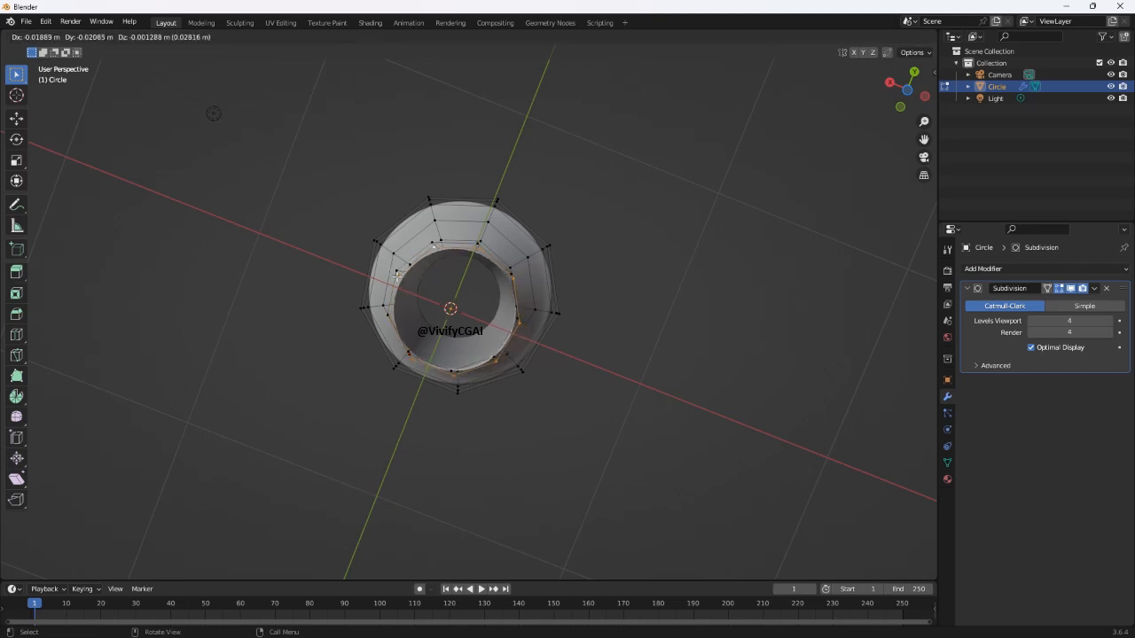
right_click(396, 276)
mouse_move(397, 277)
middle_mouse_down()
mouse_move(405, 309)
mouse_move(401, 285)
middle_mouse_up()
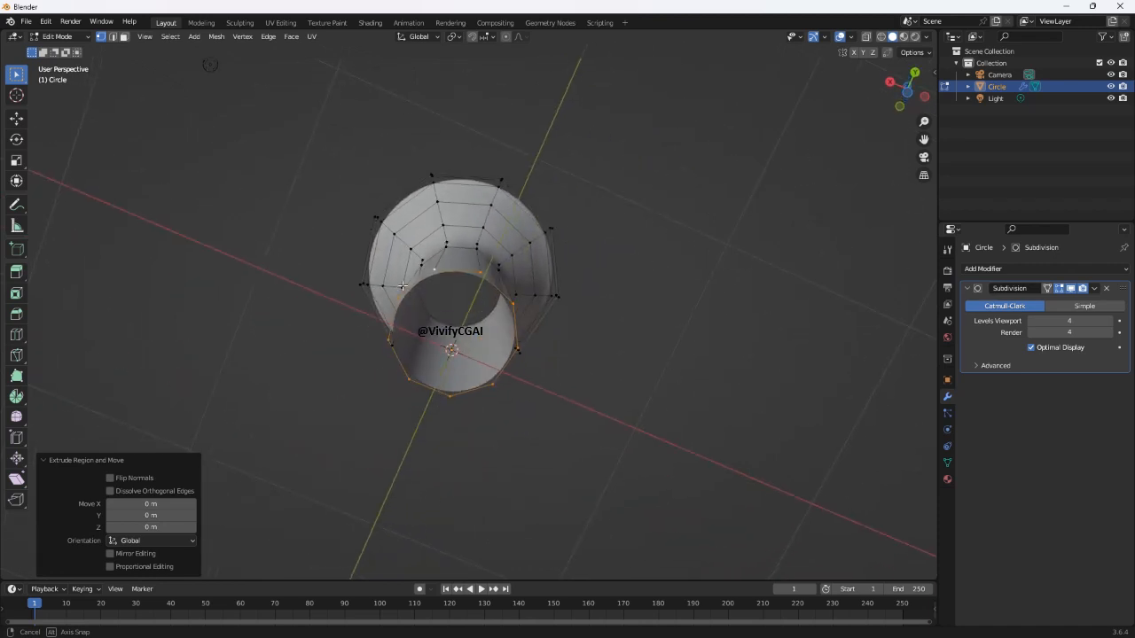
key("g")
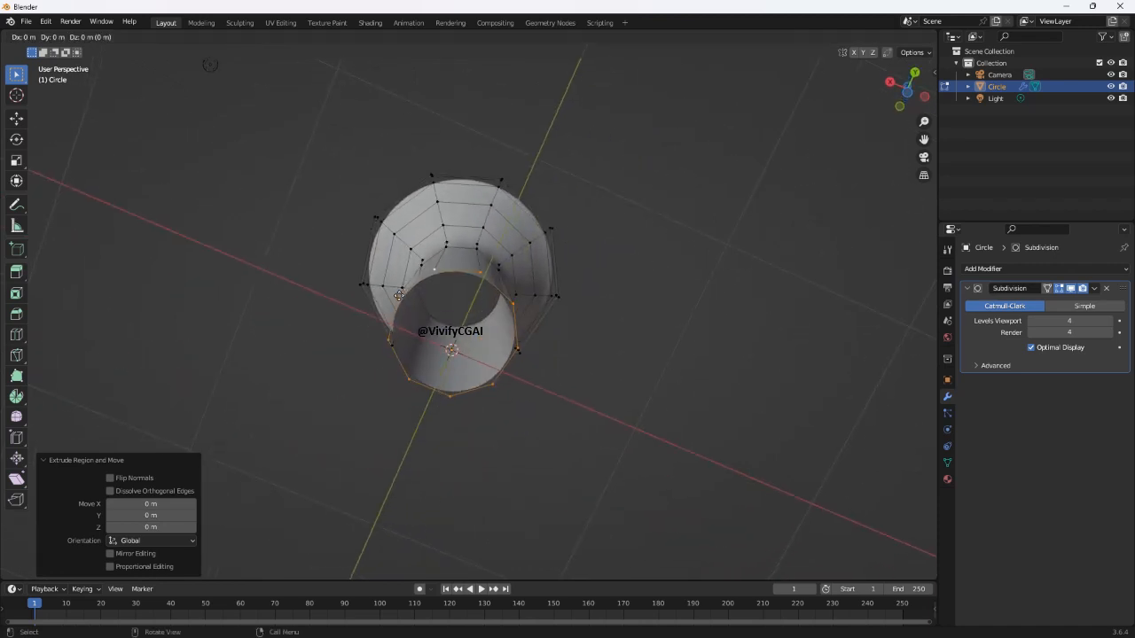
key("s")
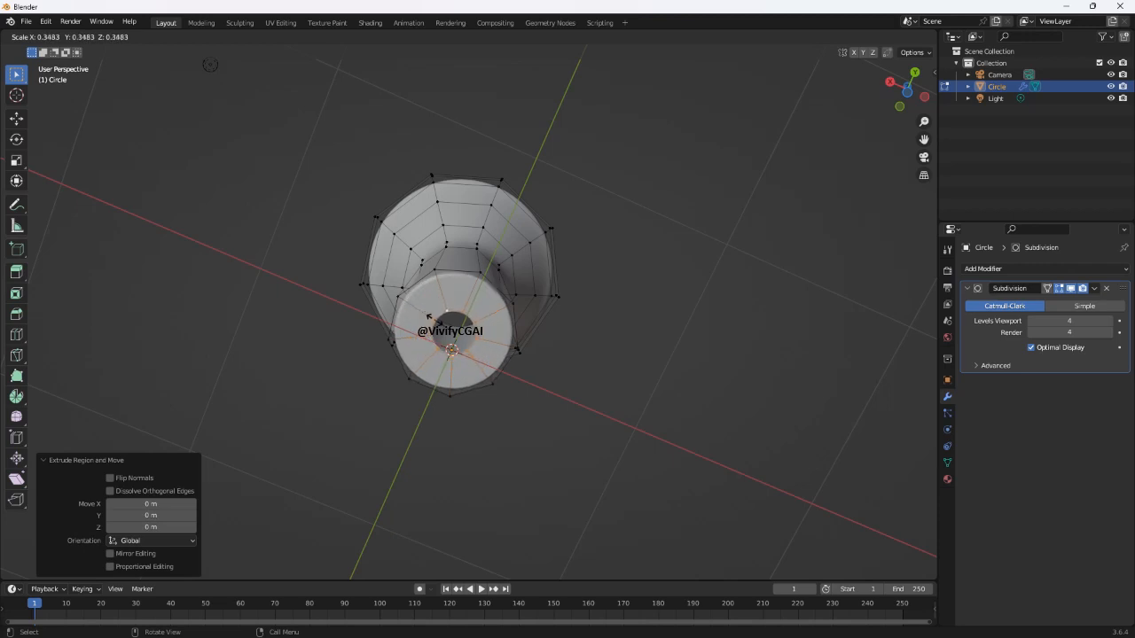
left_click(432, 319)
middle_click_drag(451, 323, 535, 316)
key("Tab")
key("Tab")
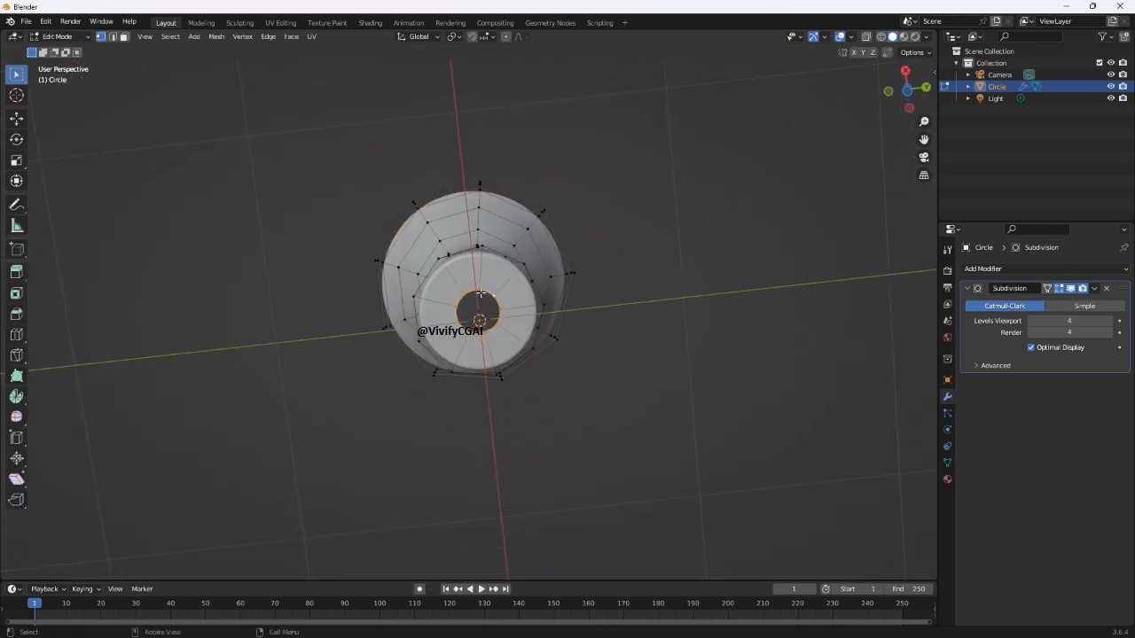
Scale the inner loop of the column's underside down to about 0.58 and return to Object Mode.
key("s")
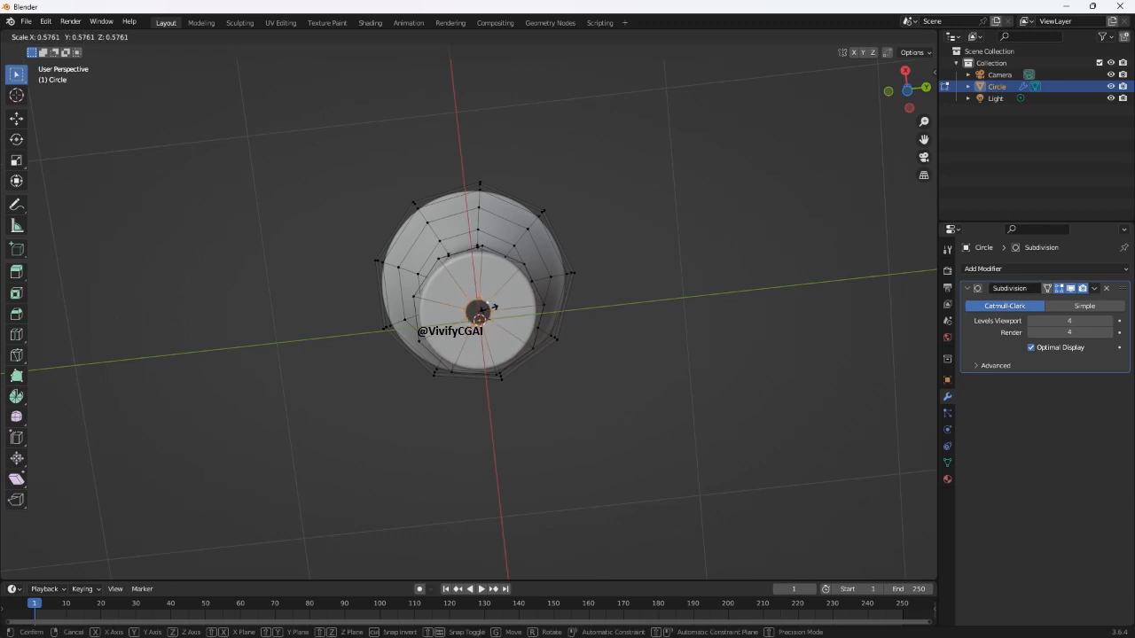
left_click(490, 307)
middle_click_drag(490, 308, 556, 428)
key("Tab")
scroll(556, 428, "down", 2)
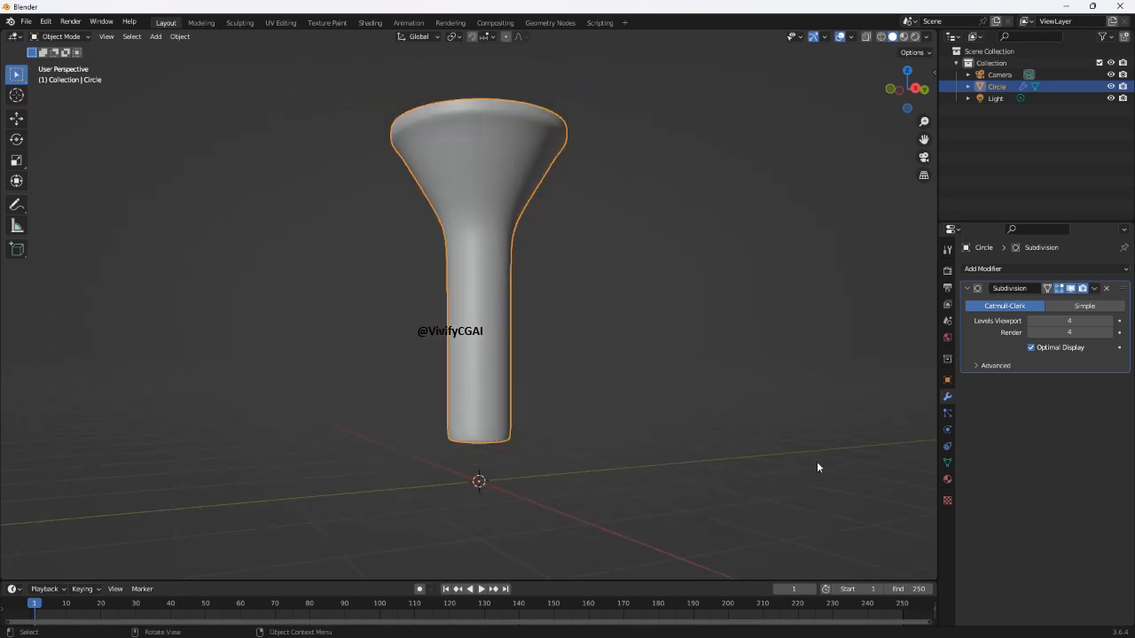
Create a new material for the column and change its base color to light blue.
left_click(946, 479)
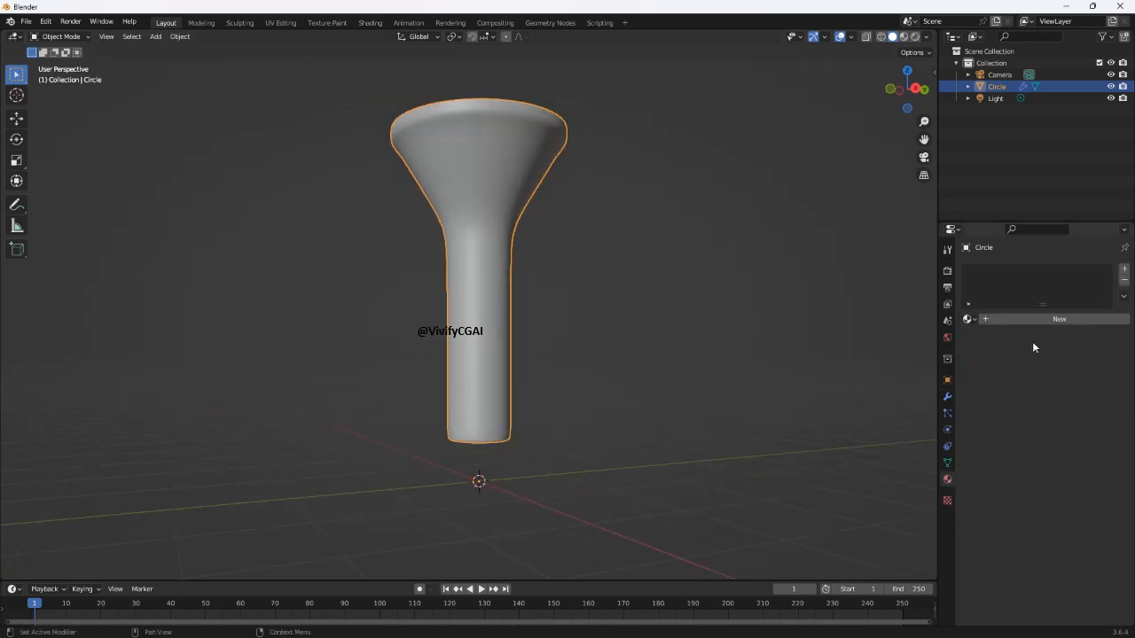
left_click(1008, 318)
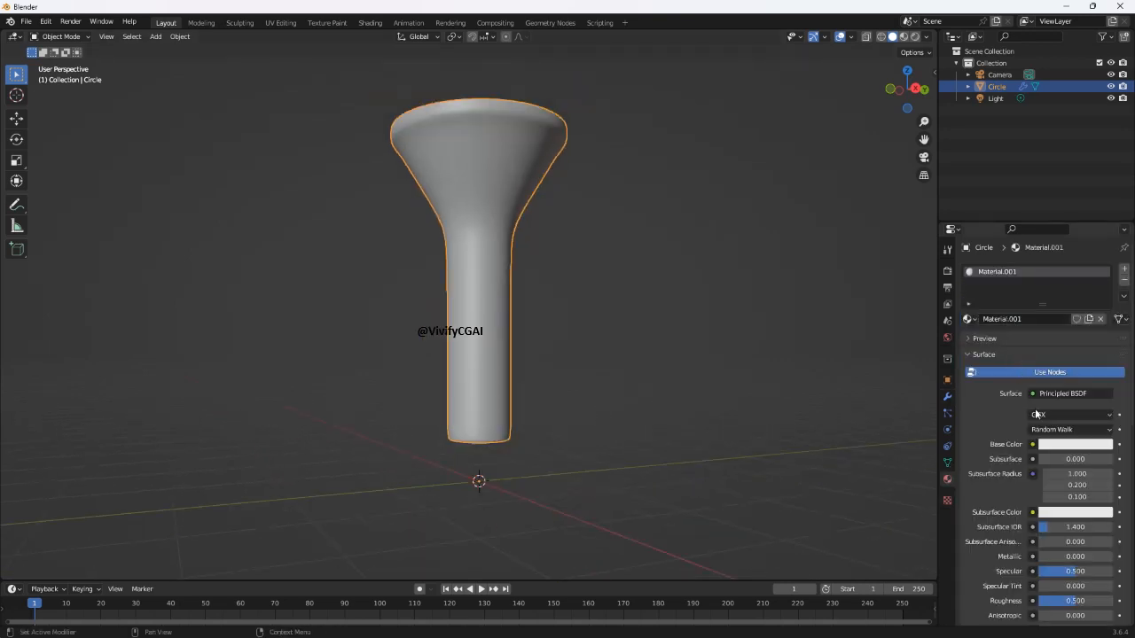
left_click(1067, 444)
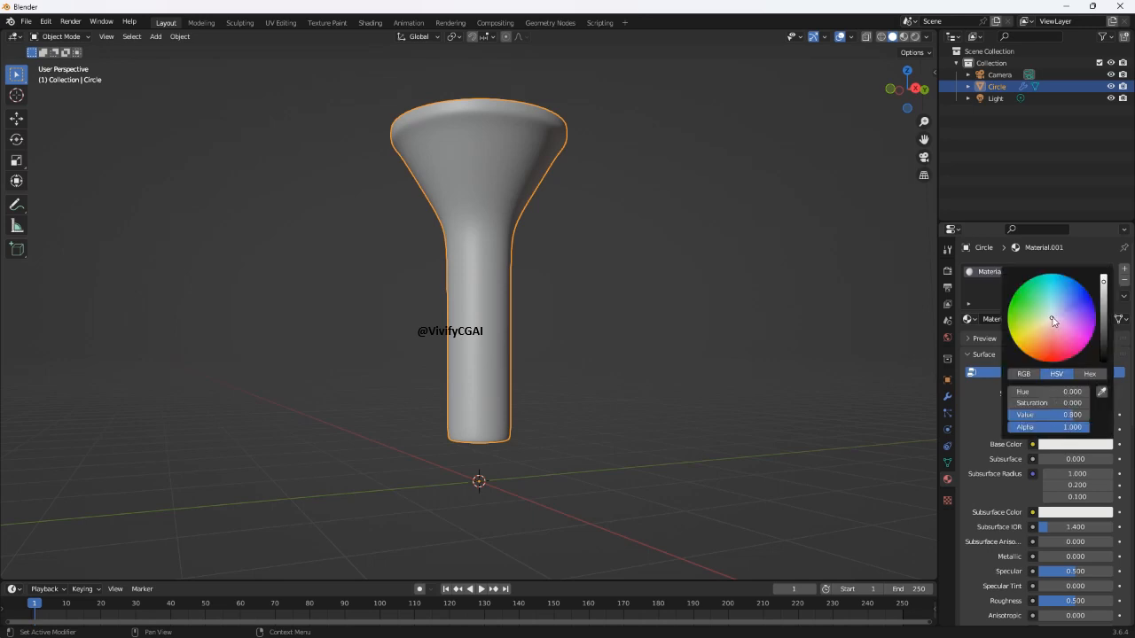
left_click_drag(1053, 322, 1063, 292)
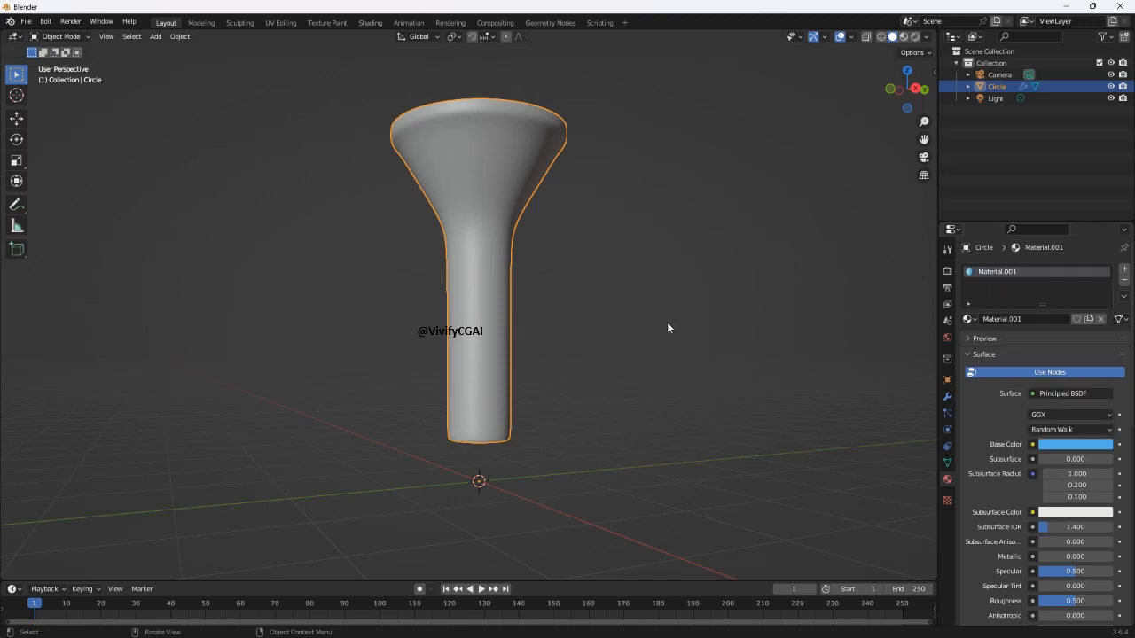
In camera view, move the column into the camera frame by about 0.72 m in X, -0.60 m in Y and -1.89 m in Z.
key("KP_0")
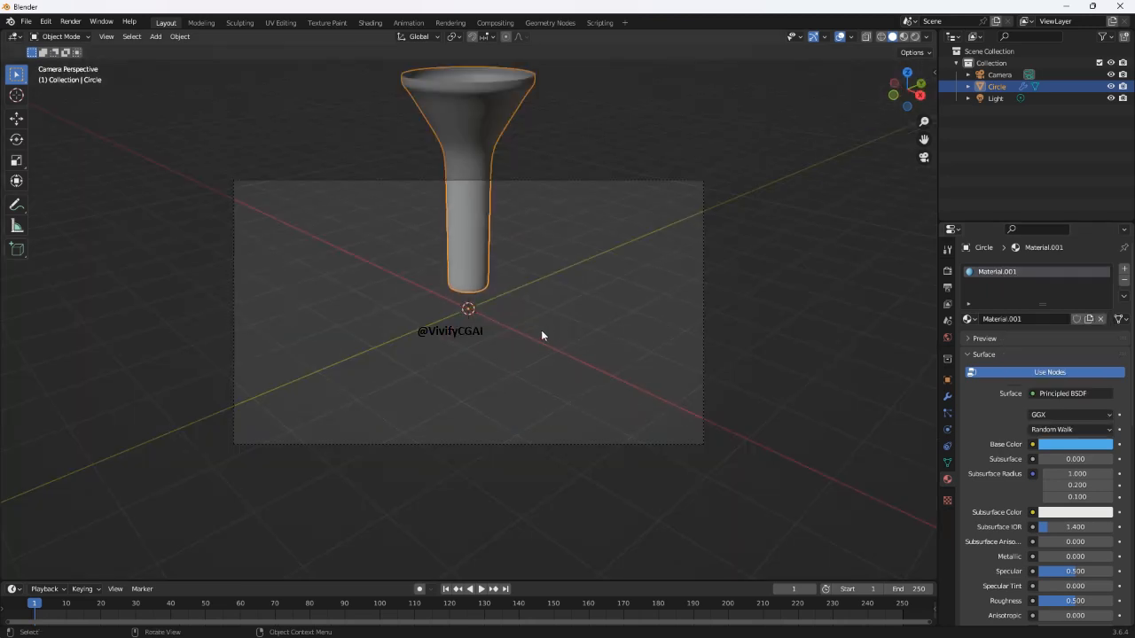
mouse_move(543, 332)
middle_mouse_down()
mouse_move(539, 308)
mouse_move(540, 333)
middle_mouse_up()
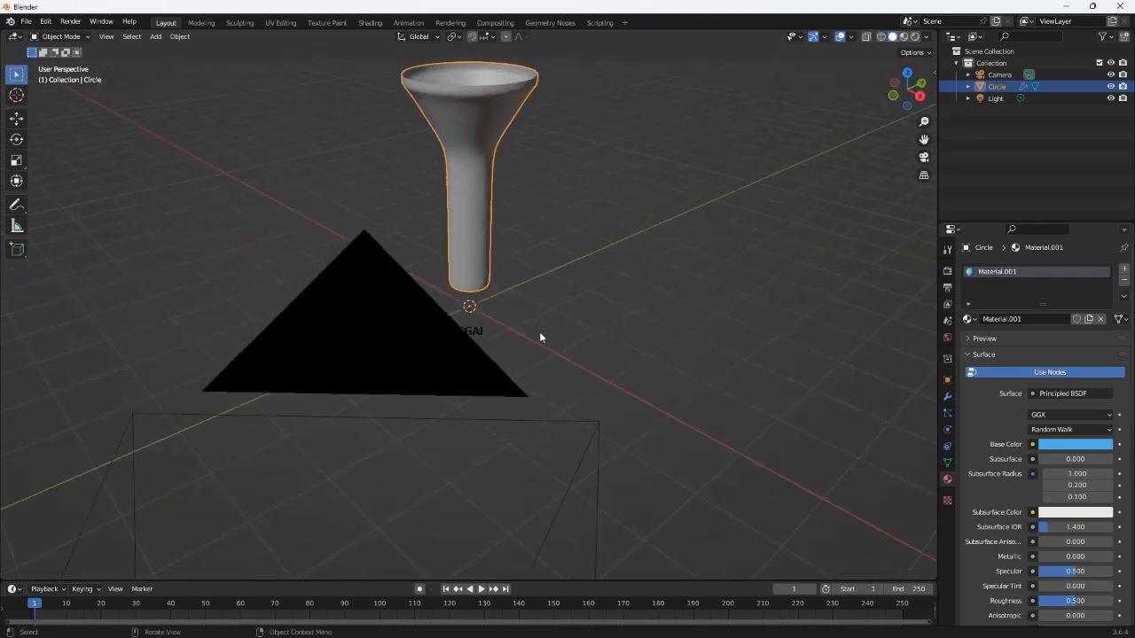
key("KP_0")
key("g")
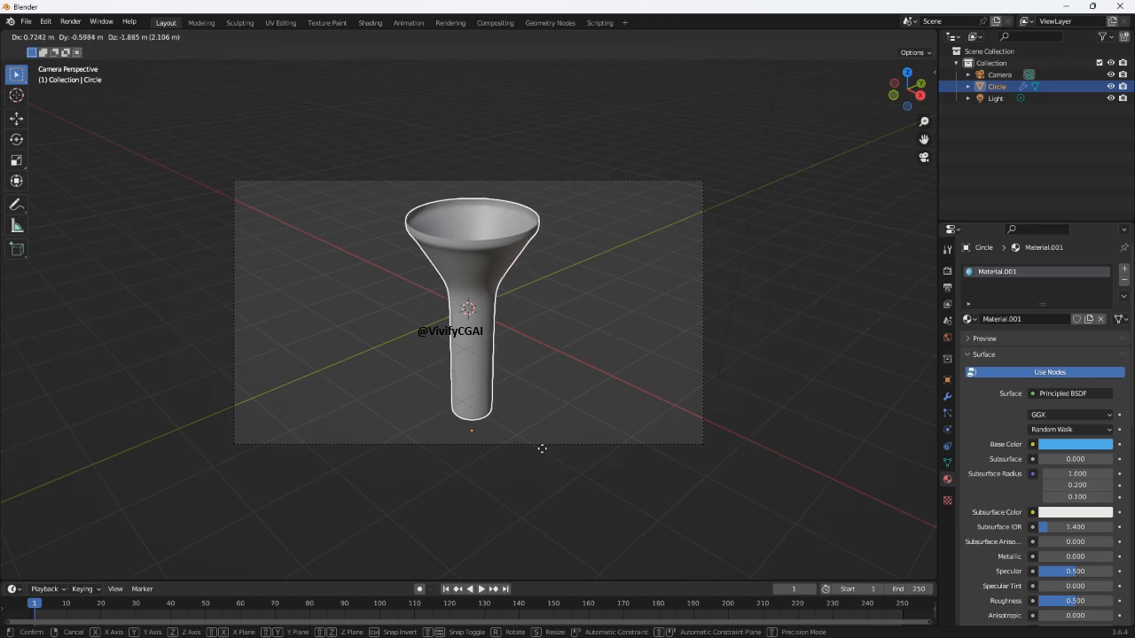
left_click(543, 447)
Render the current frame of the column and close the render result window.
middle_click_drag(562, 446, 654, 422)
key("F12")
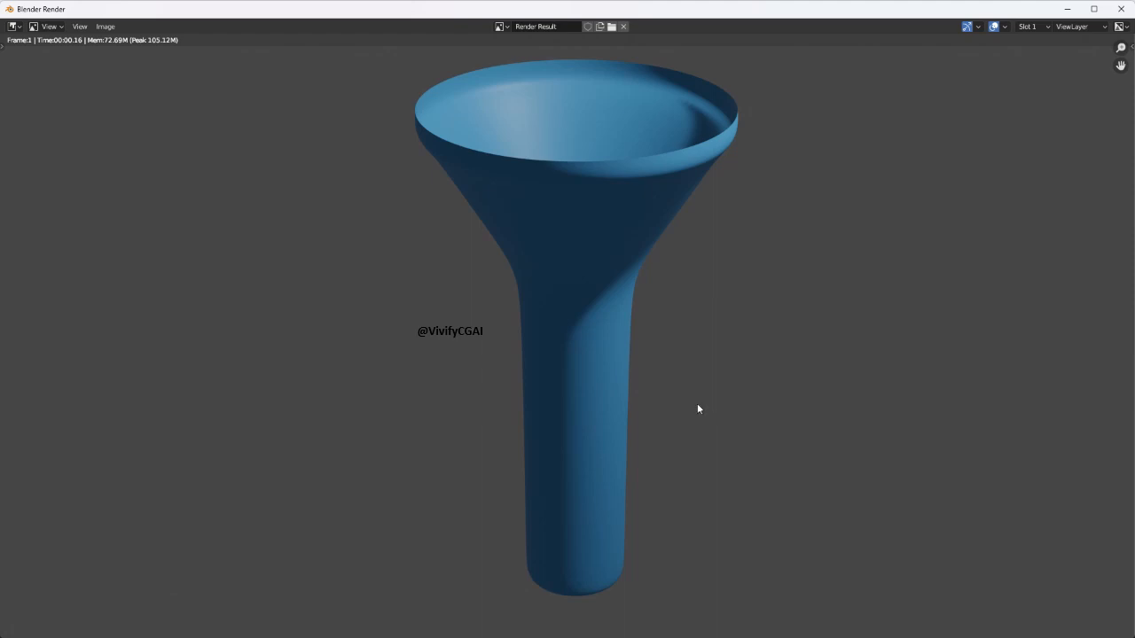
key("Escape")
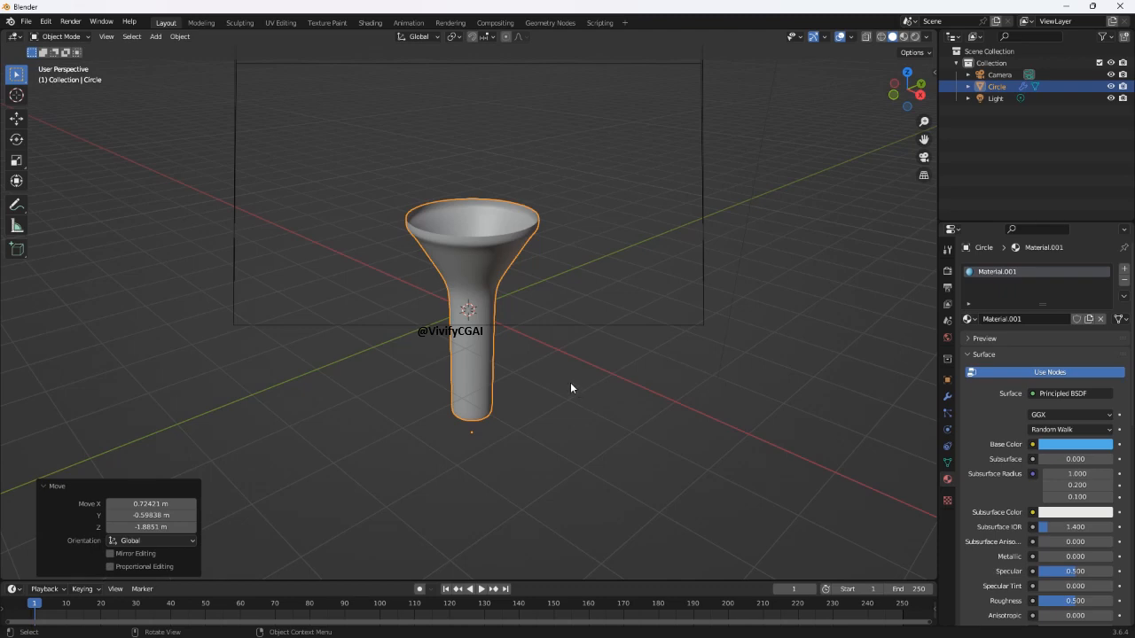
mouse_move(540, 342)
middle_mouse_down()
mouse_move(551, 345)
mouse_move(540, 341)
middle_mouse_up()
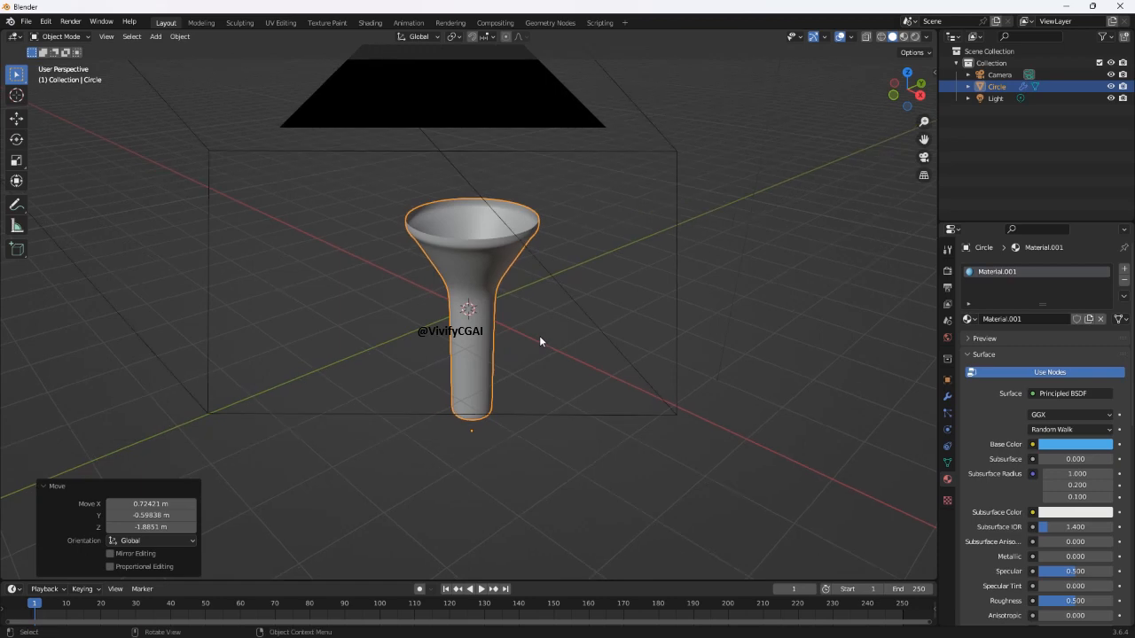